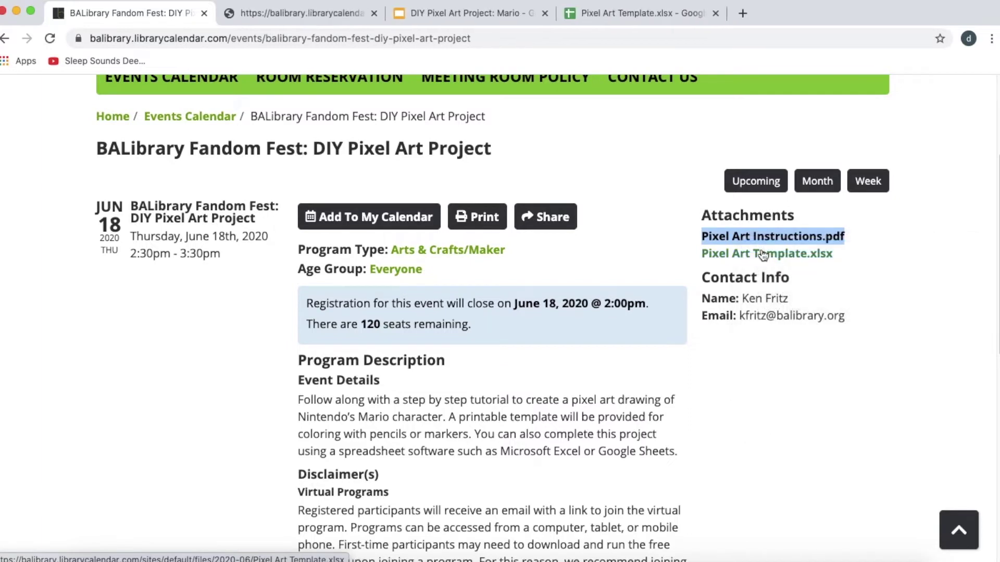
Review the Pixel Art Instructions PDF, including the row and column lists per colour, the blank grid and the finished Mario picture
left_click(288, 16)
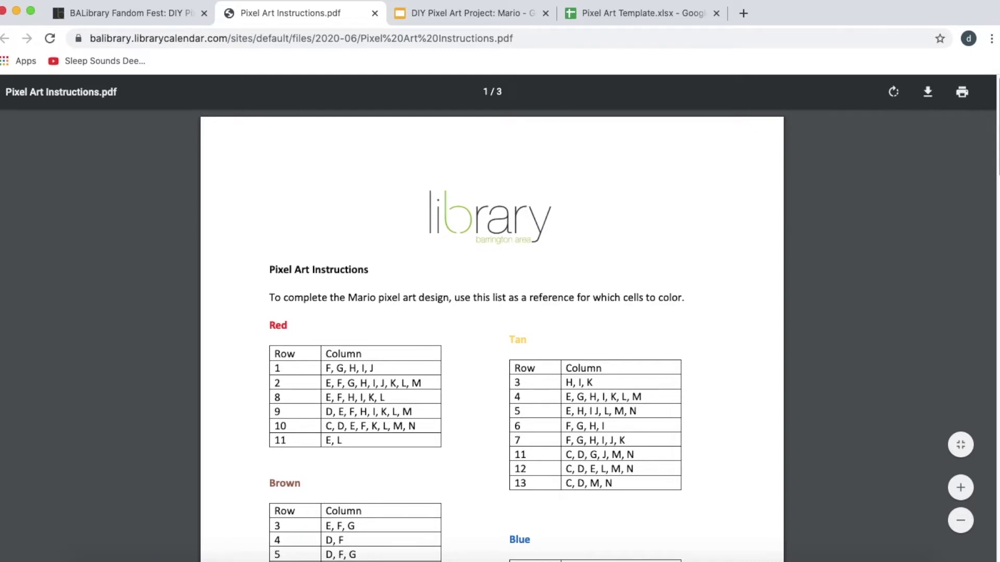
scroll(492, 333, "down", 5)
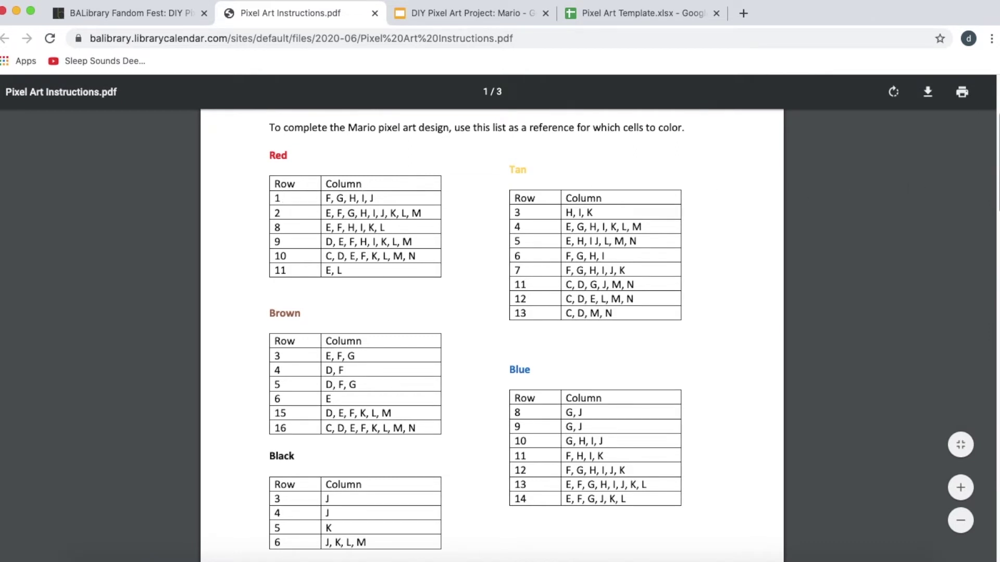
scroll(492, 333, "down", 10)
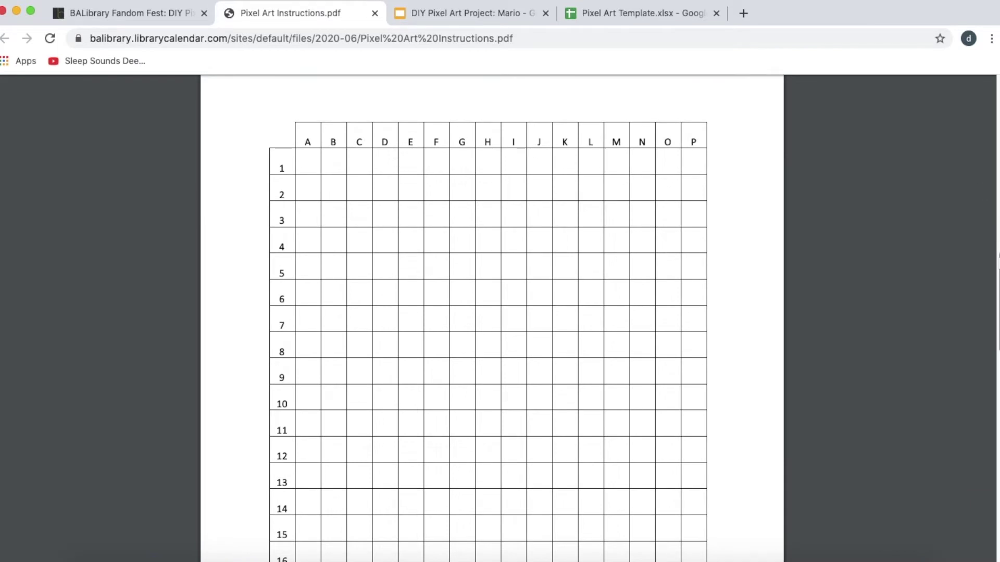
scroll(488, 334, "down", 2)
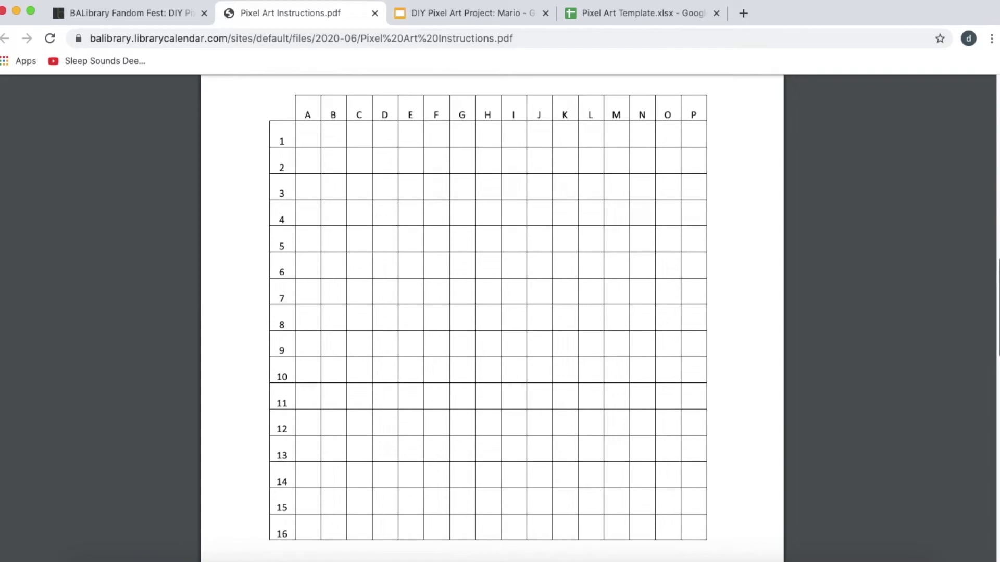
scroll(984, 323, "down", 10)
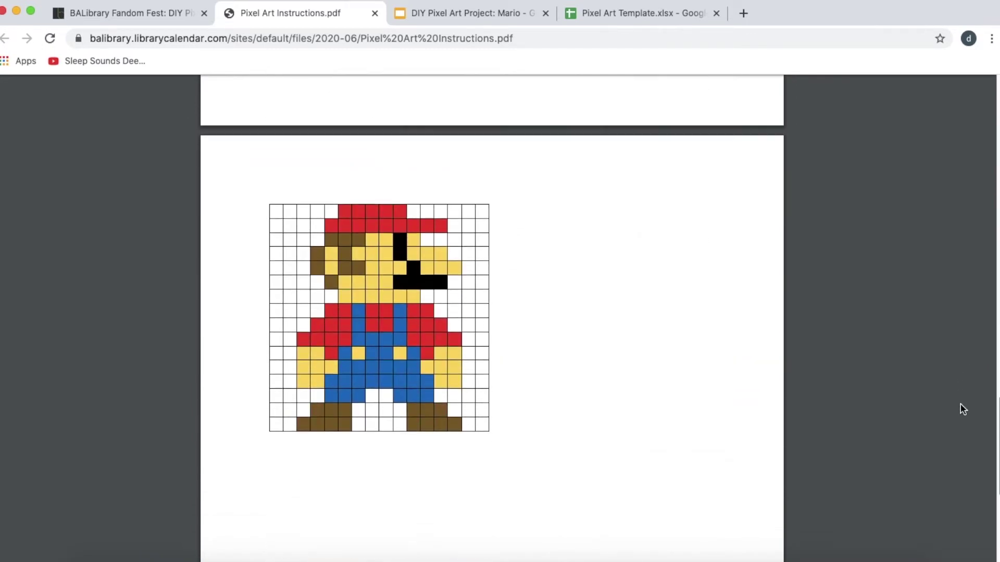
scroll(961, 408, "down", 2)
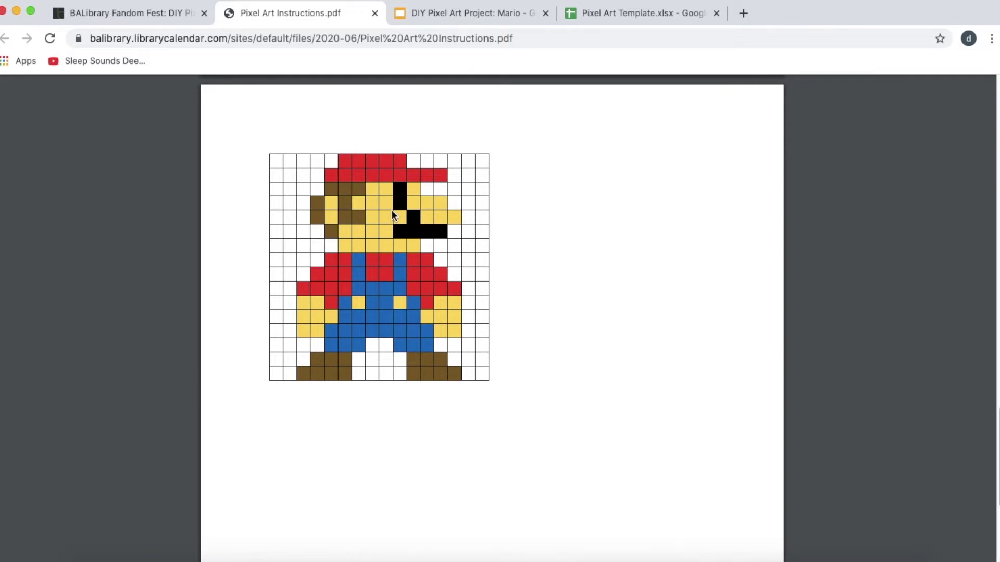
Switch to the Pixel Art Template spreadsheet in Google Sheets and examine the grid's rows and columns on the Blank Template sheet
key("ctrl+shift+Tab")
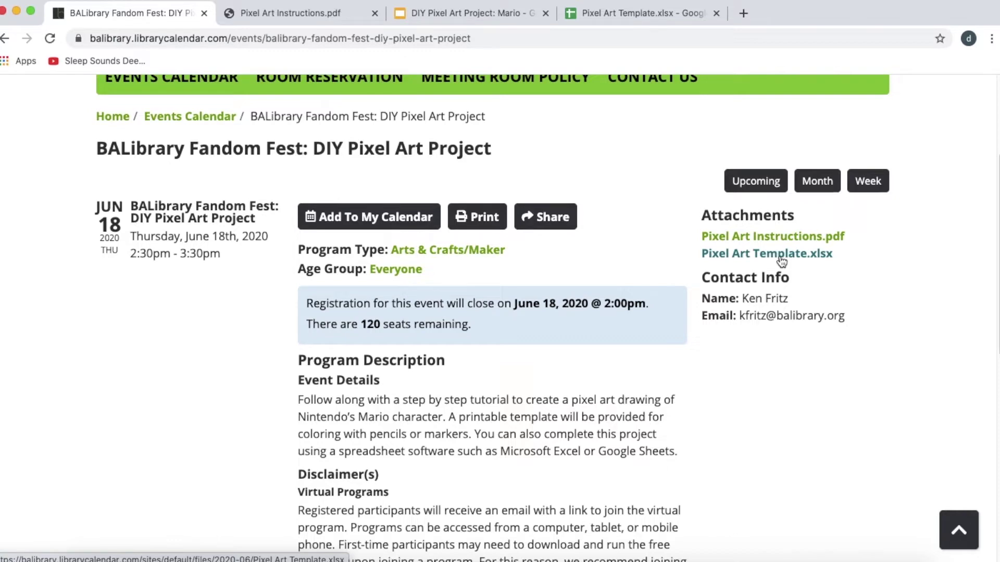
left_click(640, 13)
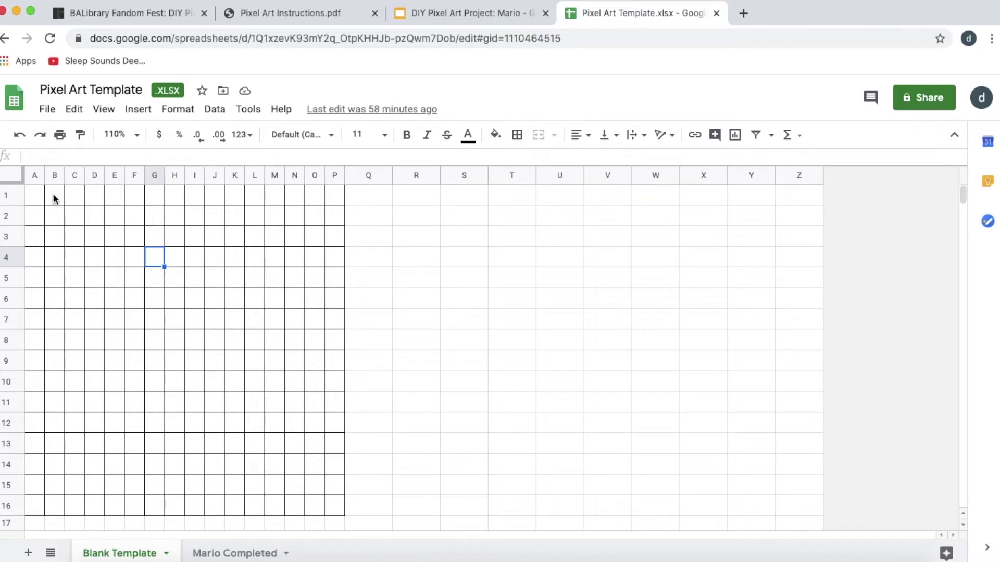
left_click(41, 199)
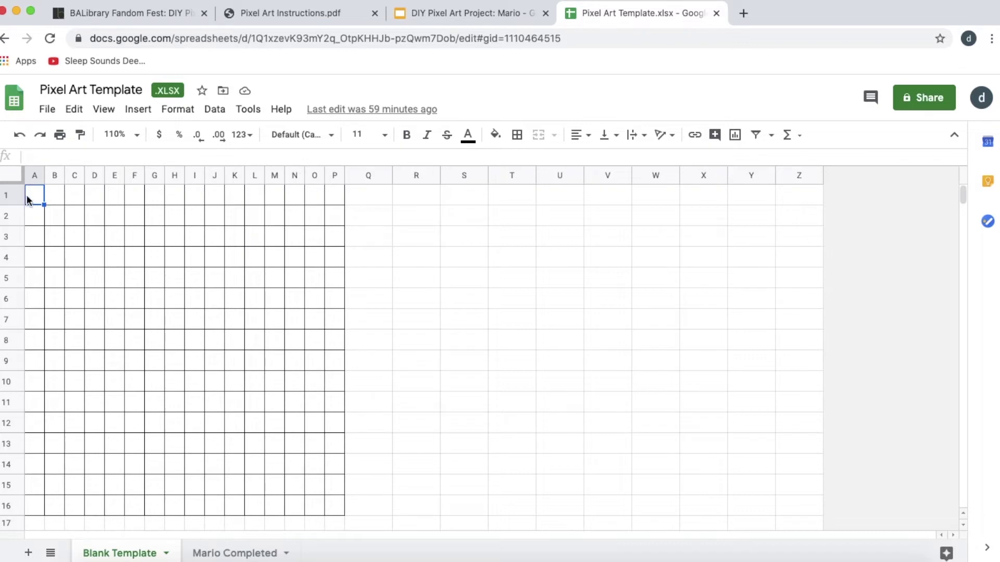
left_click(54, 197)
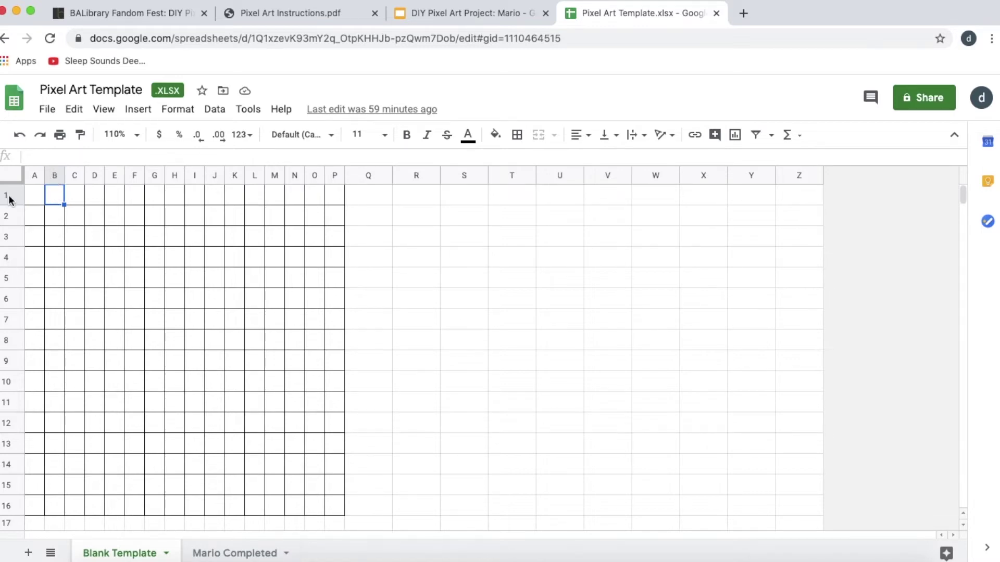
left_click(249, 280)
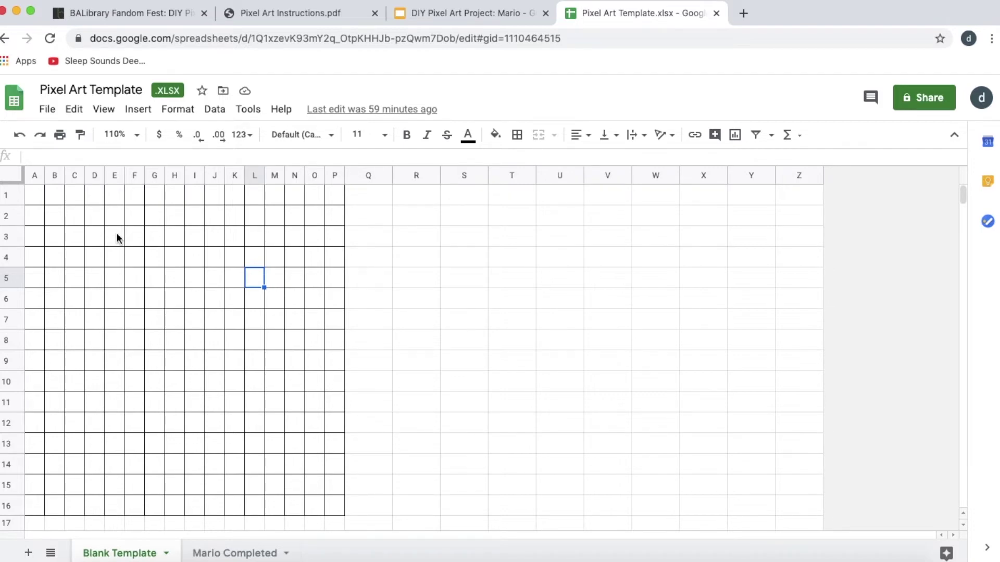
left_click(385, 200)
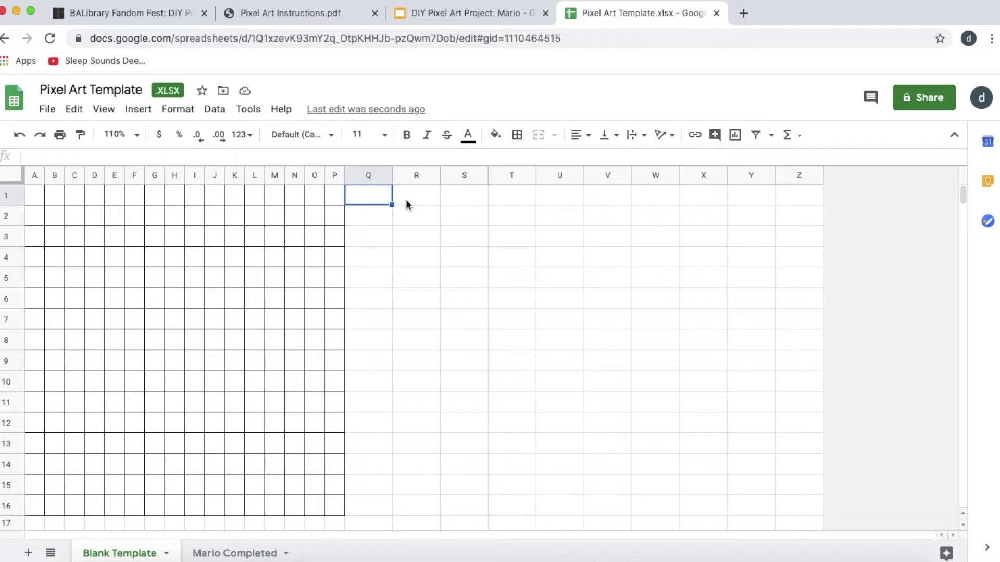
Fill cells F1 to J1 with red to form the crown of Mario's hat
left_click(135, 198)
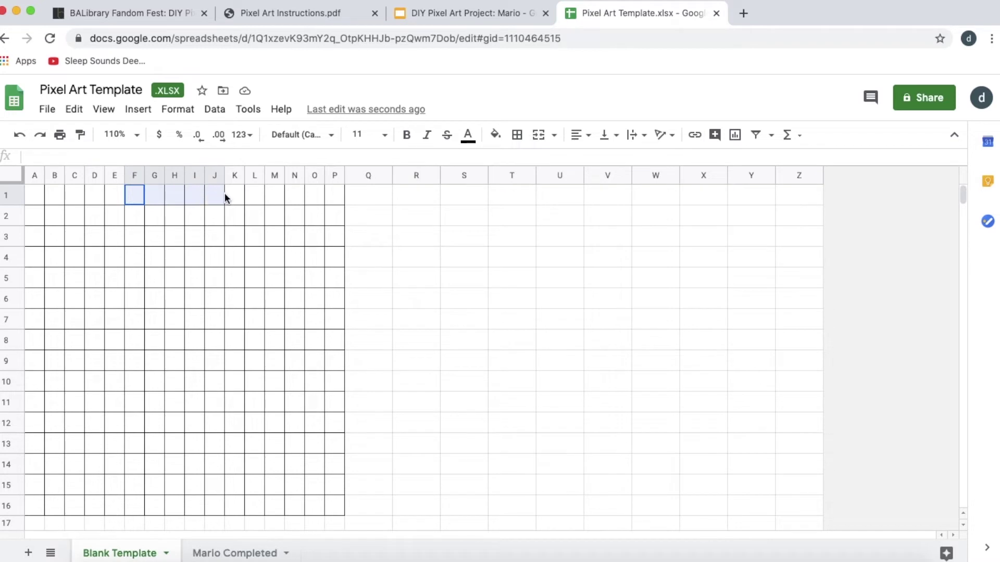
left_click_drag(223, 194, 221, 195)
left_click(500, 139)
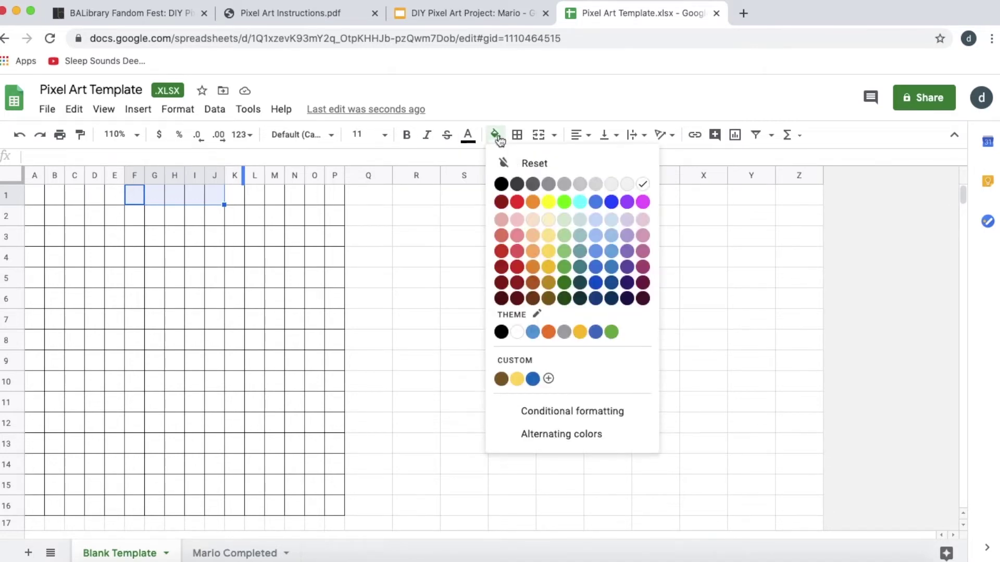
left_click(521, 203)
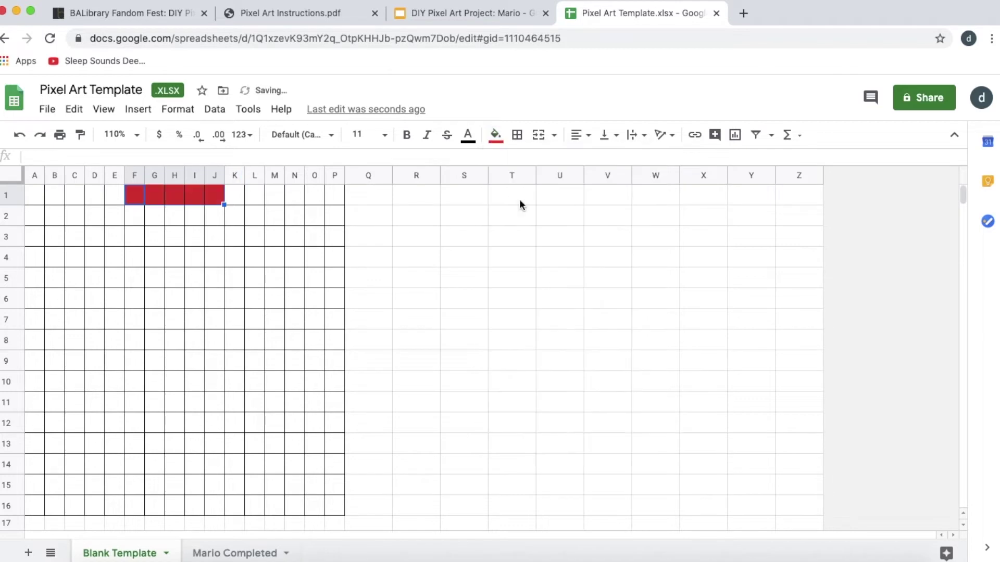
Fill cells E2 to M2 with red to form the brim of the hat
left_click(131, 222)
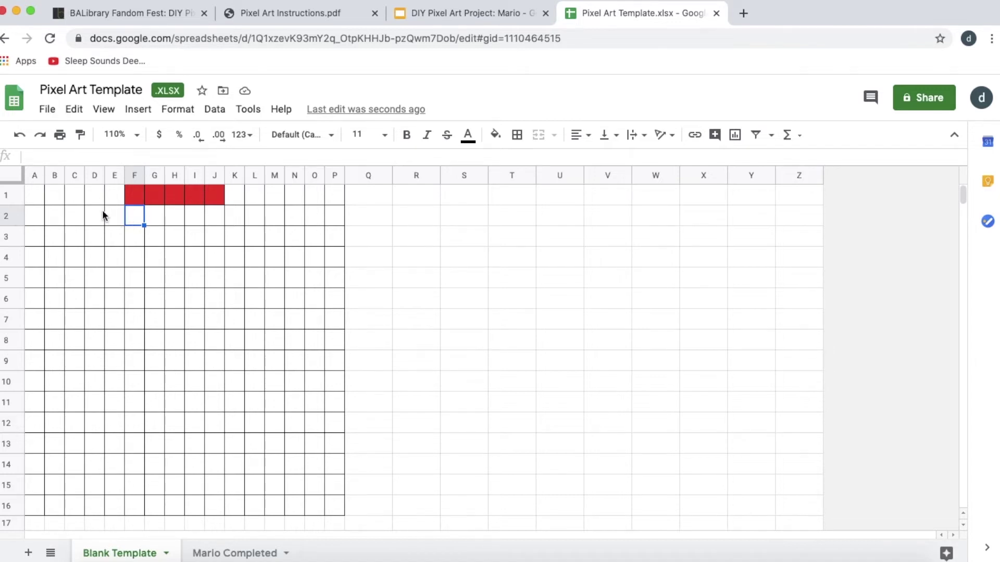
left_click(108, 212)
left_click_drag(108, 212, 198, 219)
left_click_drag(246, 212, 274, 216)
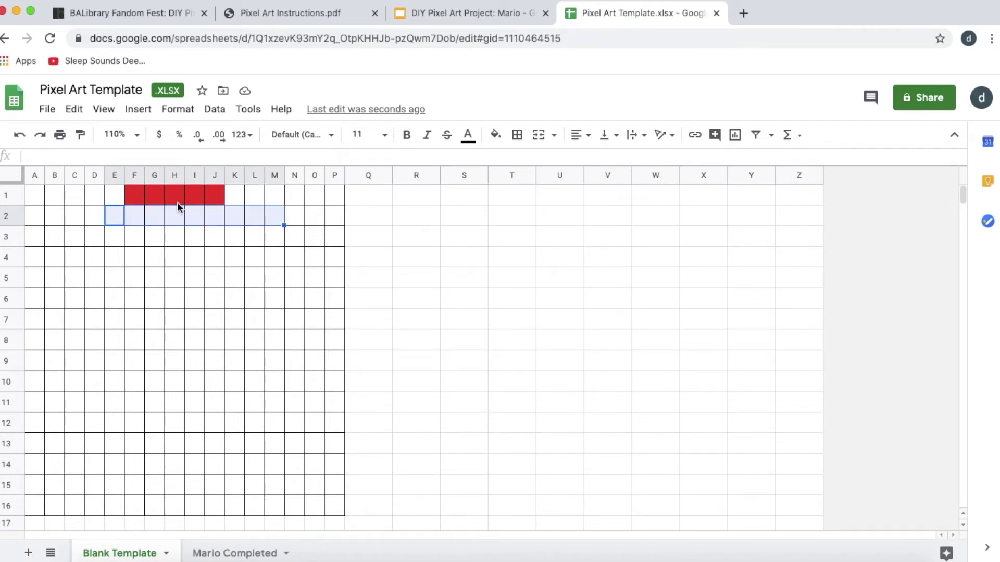
left_click(495, 134)
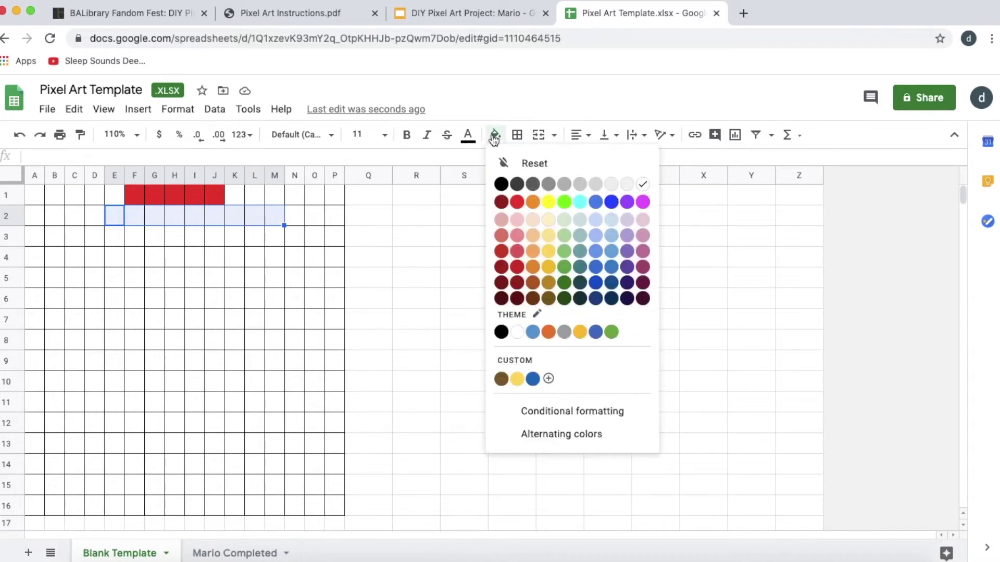
left_click(521, 203)
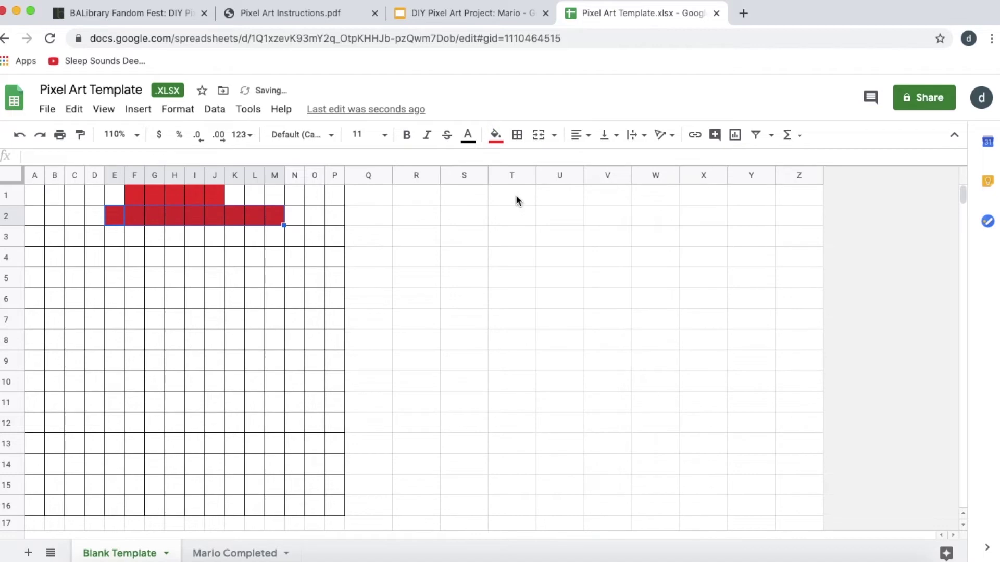
Fill cells E8, F8, H8, I8, K8 and L8 with red as the first row of the shirt
left_click(133, 250)
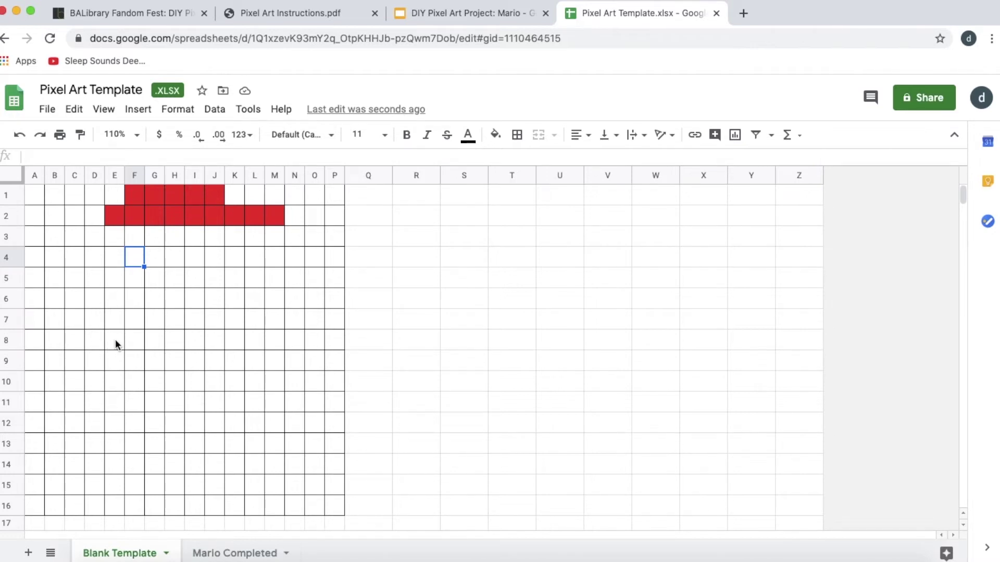
left_click_drag(115, 342, 130, 341)
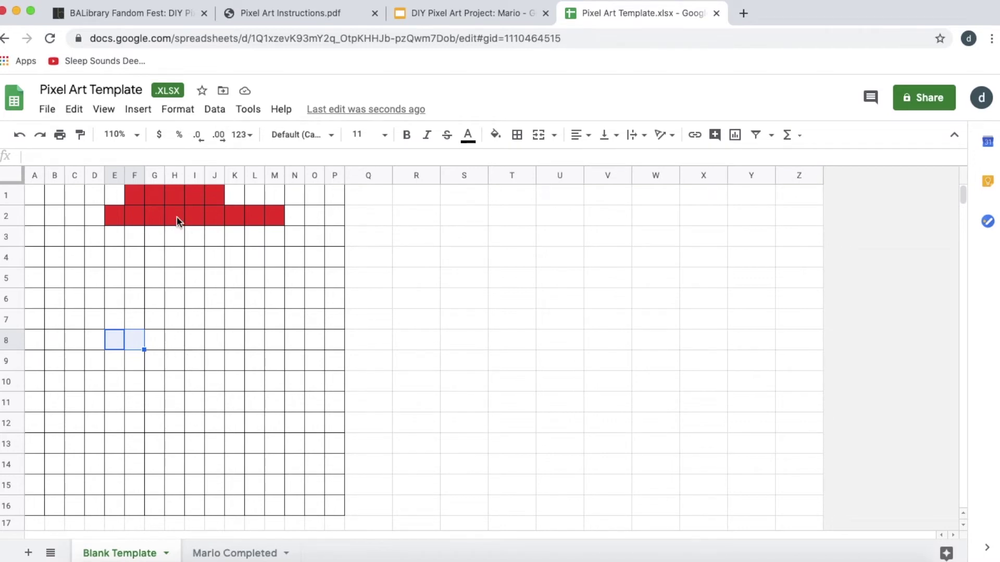
left_click(175, 342, "super")
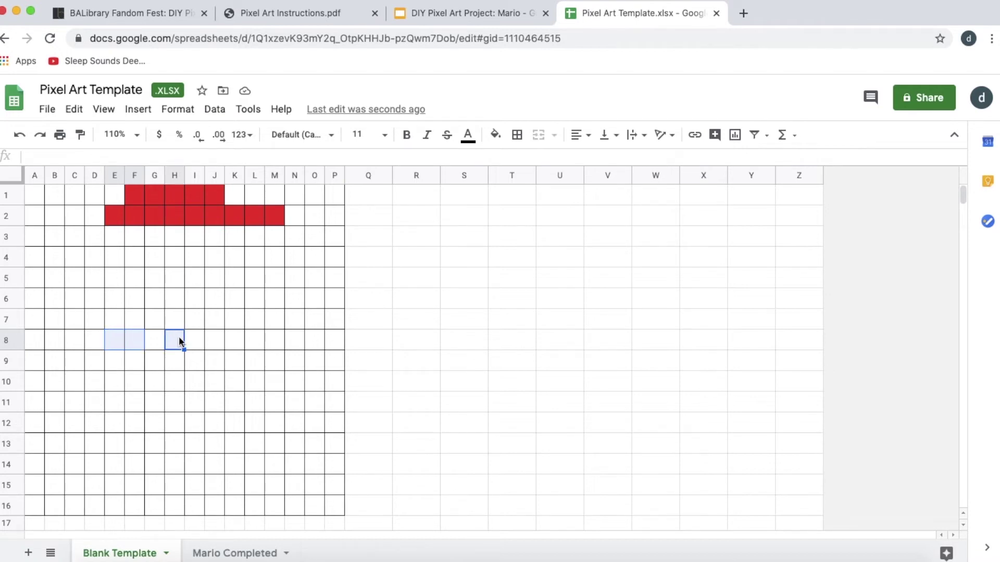
left_click(190, 342, "super")
left_click(236, 343, "super")
left_click(254, 341, "super")
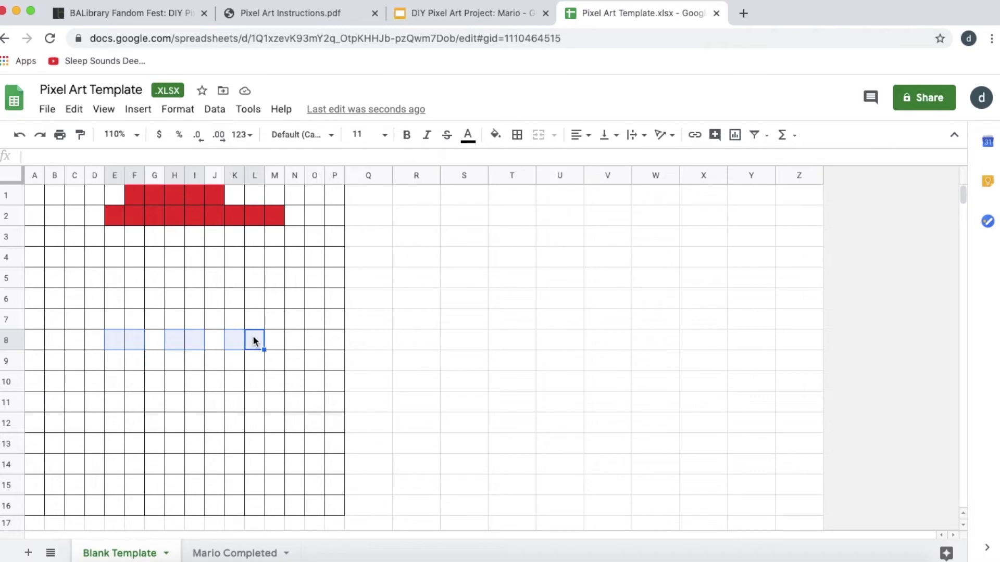
left_click(499, 138)
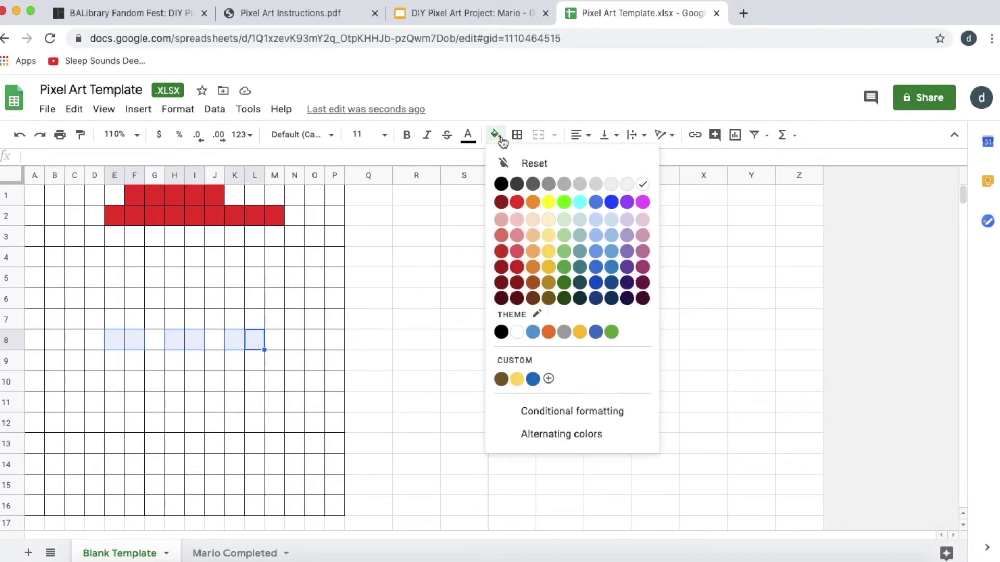
left_click(519, 205)
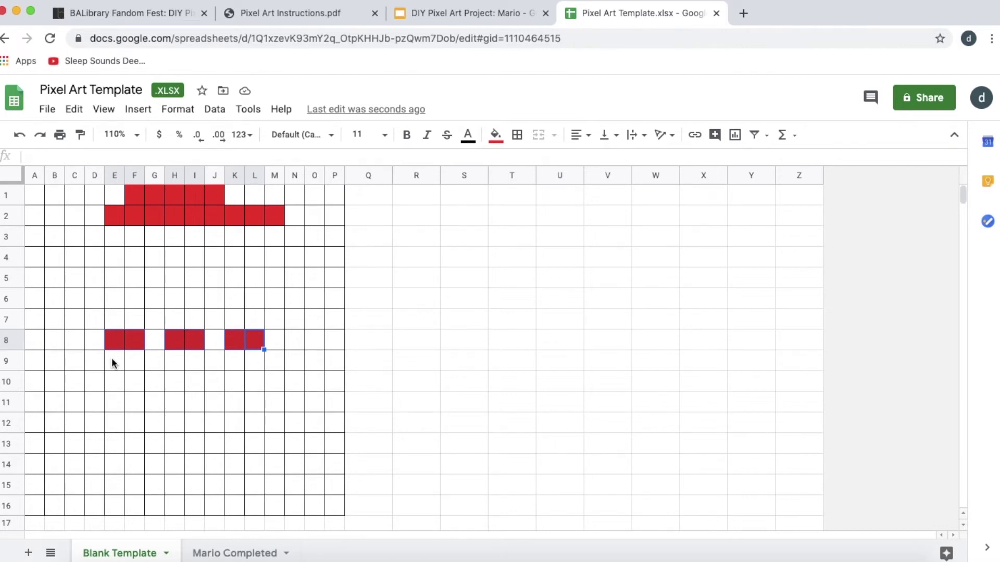
Fill cells D9 to F9, H9 to I9 and K9 to M9 with red
left_click_drag(95, 361, 273, 358)
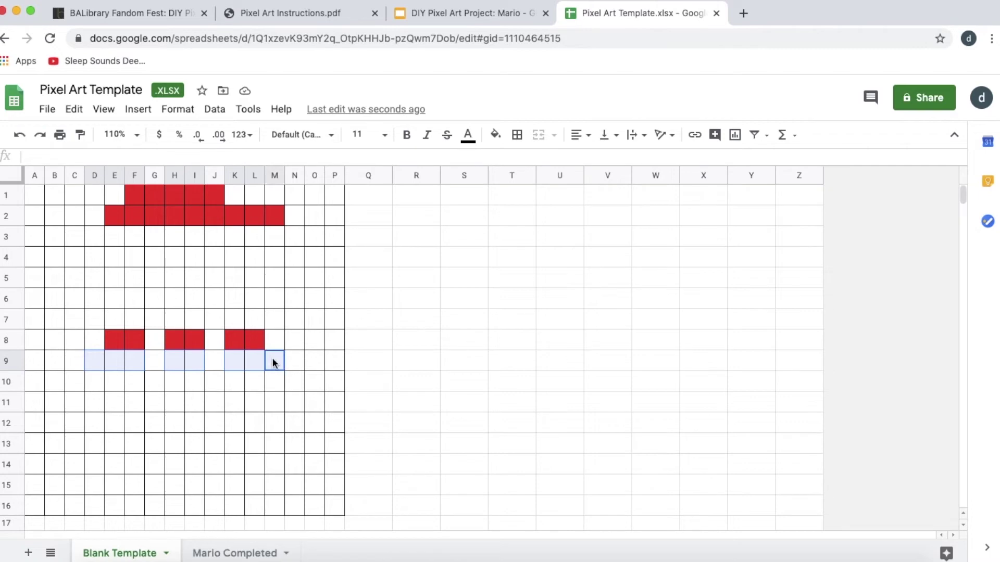
left_click(495, 134)
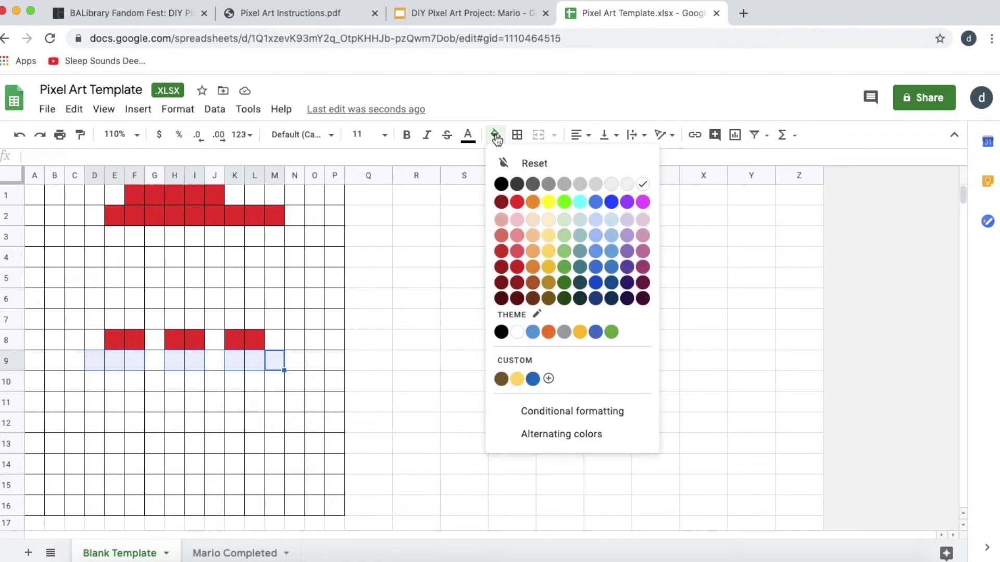
left_click(513, 205)
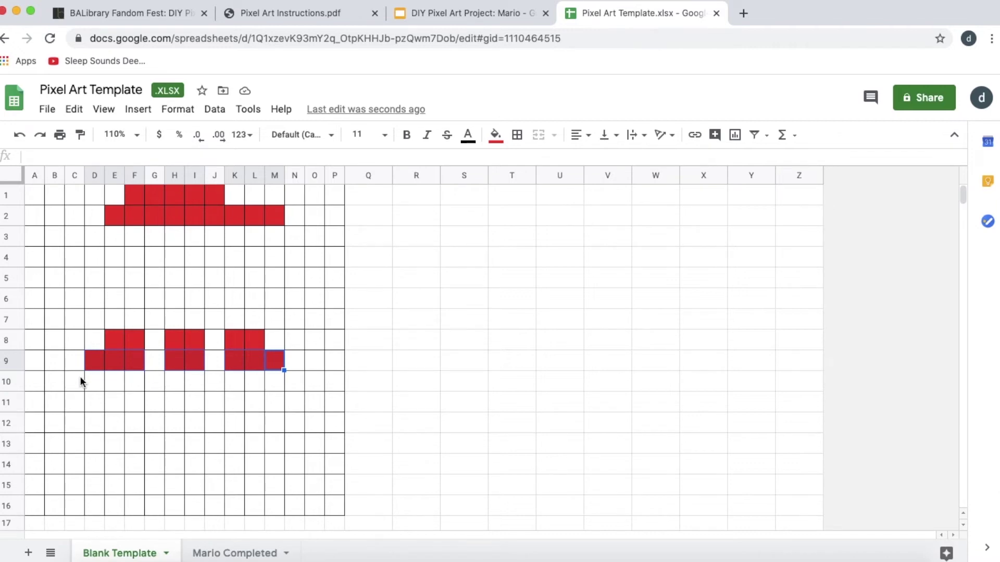
Fill cells C10 to F10 and K10 to N10 with red for the lower sleeves
left_click_drag(76, 385, 138, 384)
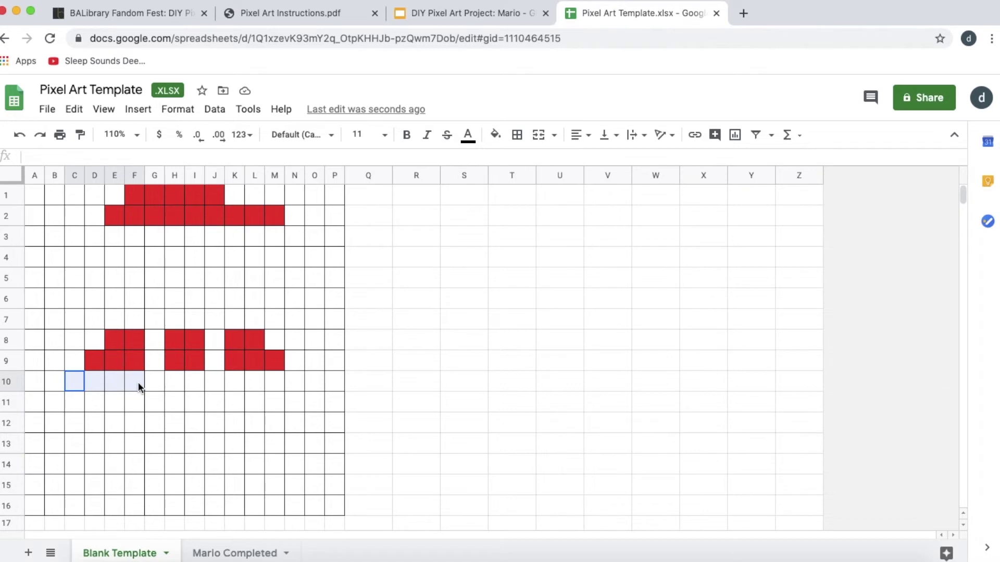
left_click_drag(232, 383, 286, 389)
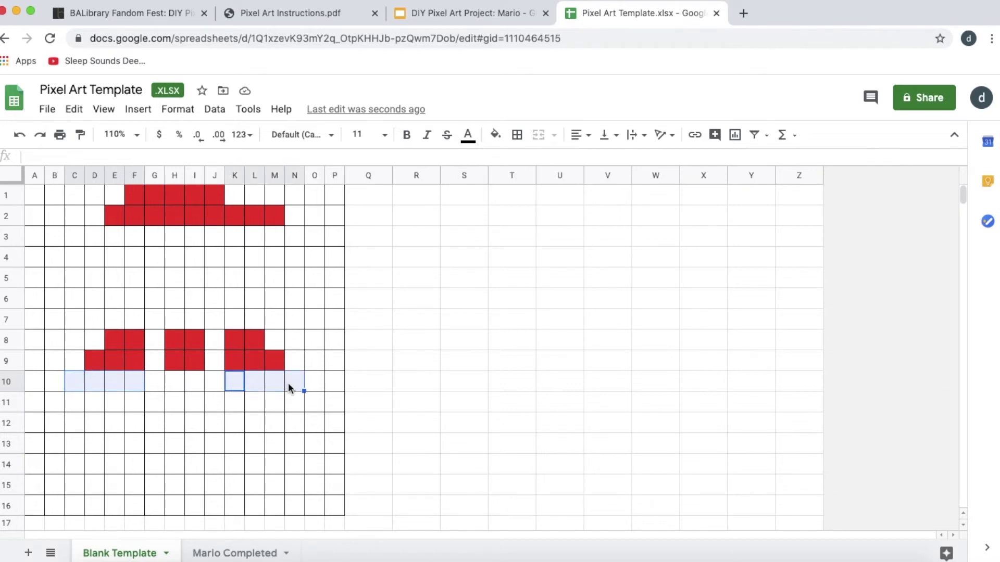
left_click(496, 136)
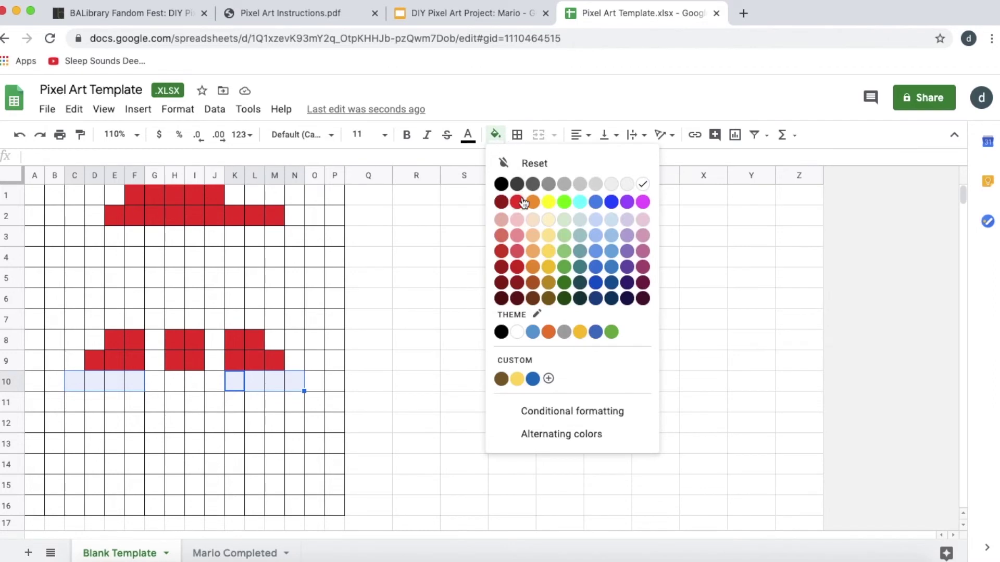
left_click(517, 202)
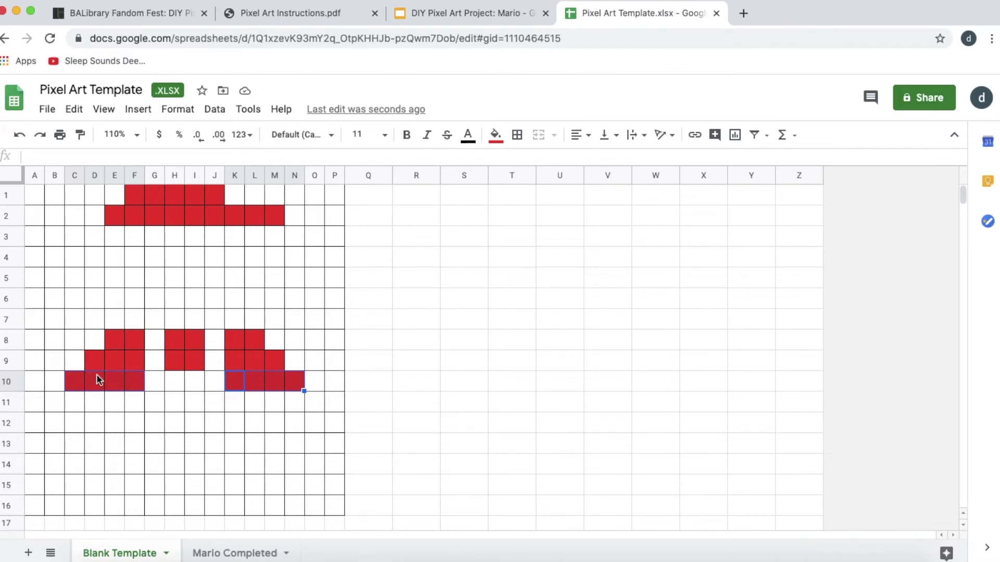
Fill cells E11 and L11 with red to finish the red part of the design
left_click(118, 405)
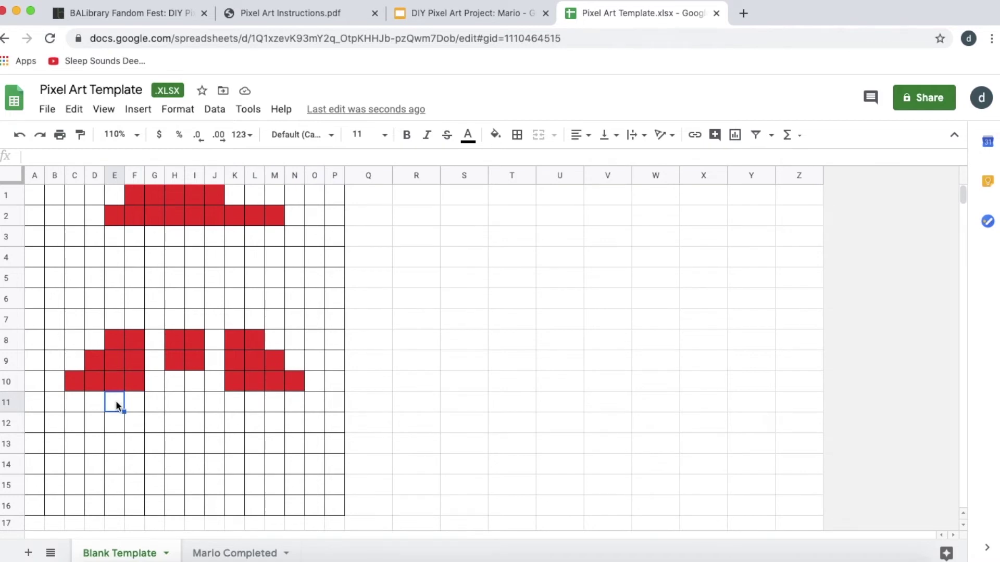
left_click(254, 402, "super")
left_click(495, 136)
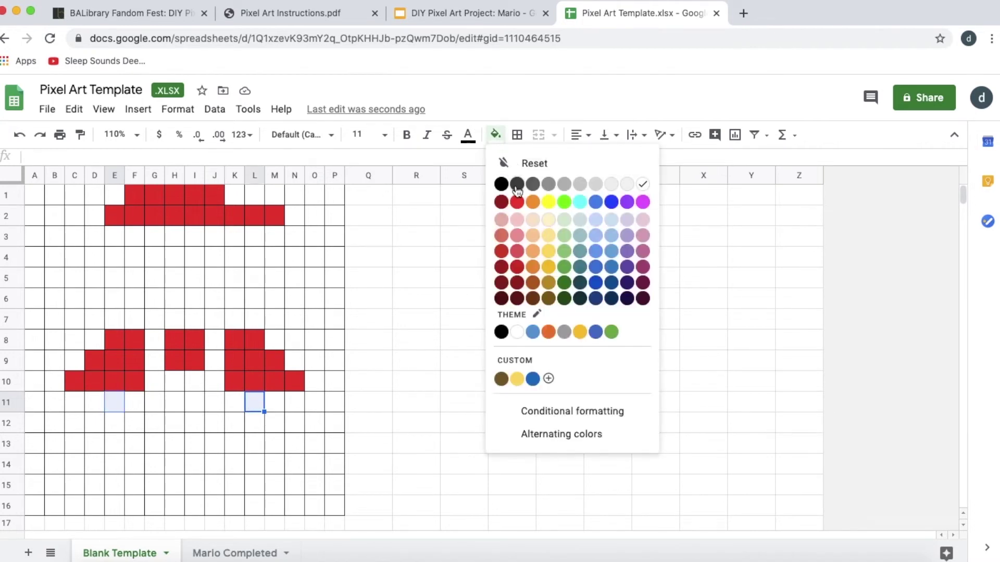
left_click(518, 203)
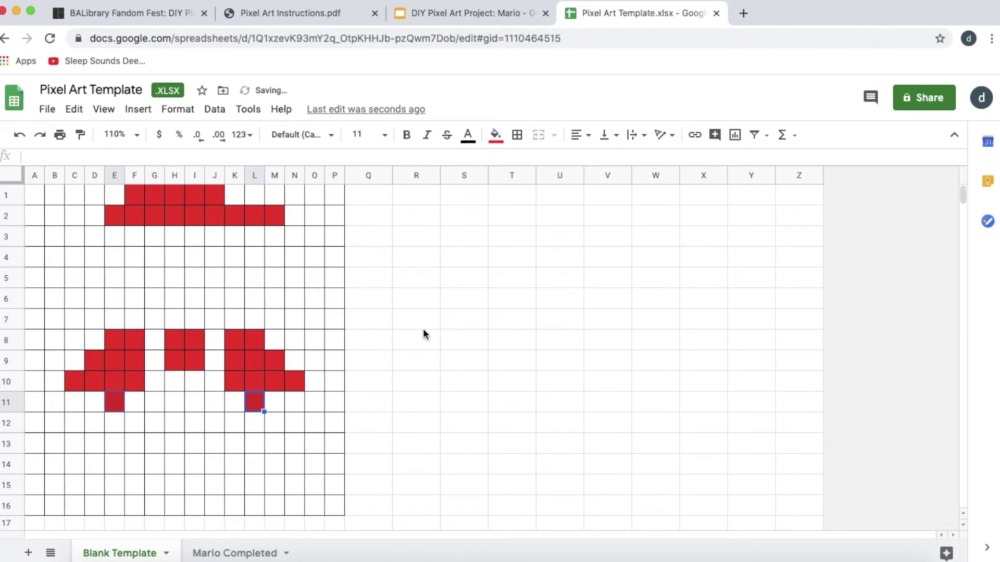
Compare the partly coloured Blank Template sheet with the finished design on the Mario Completed sheet
left_click(353, 451)
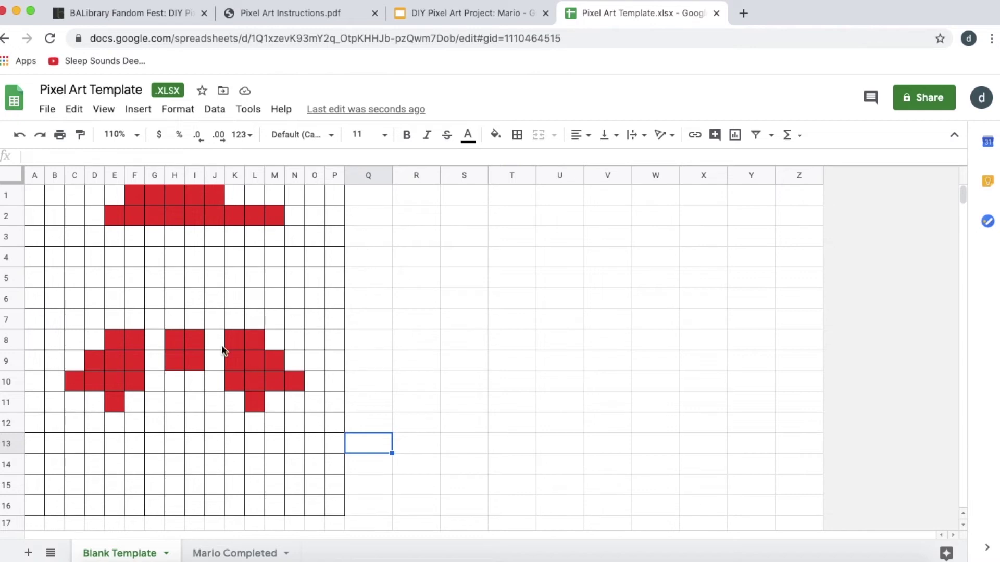
left_click(222, 555)
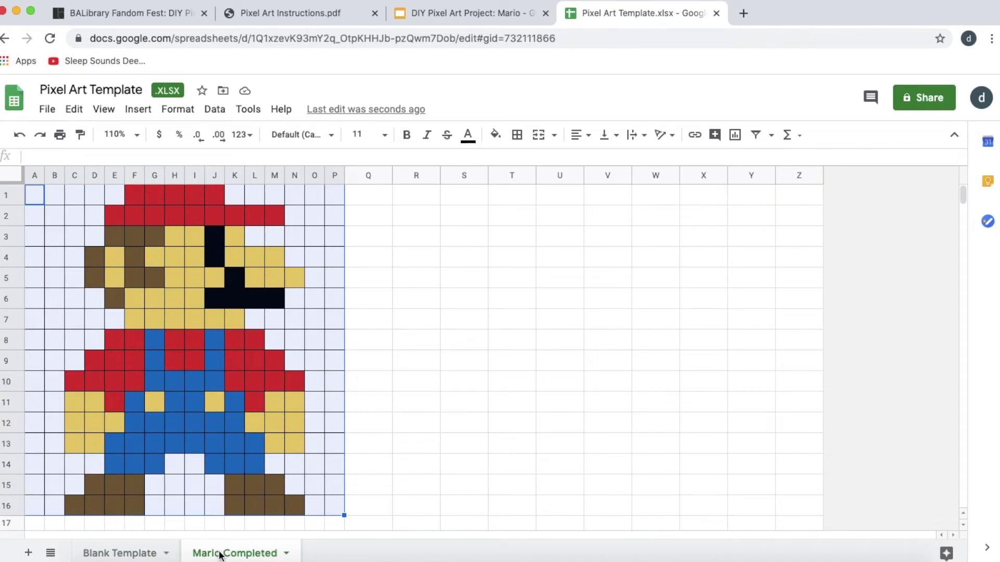
left_click(135, 556)
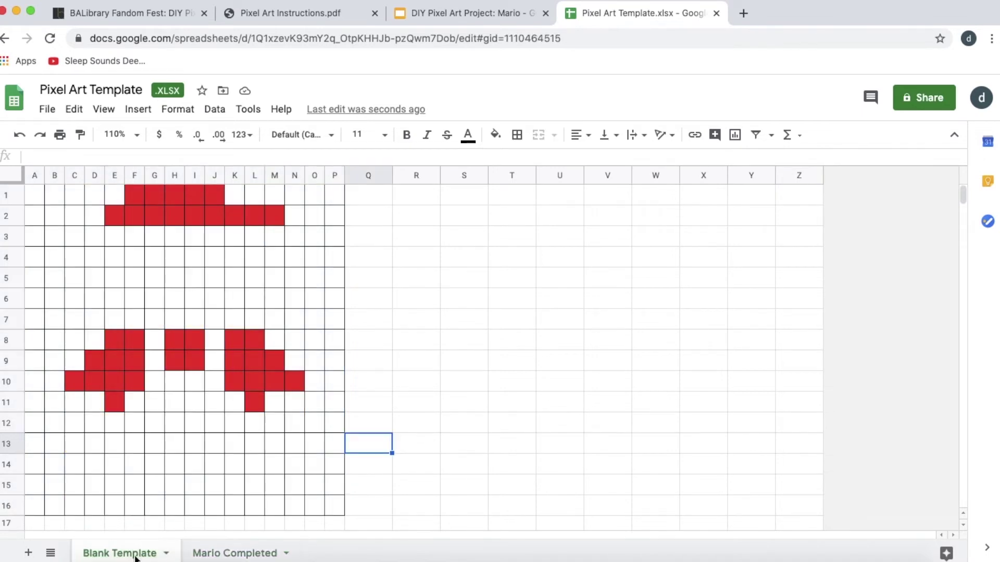
left_click(235, 556)
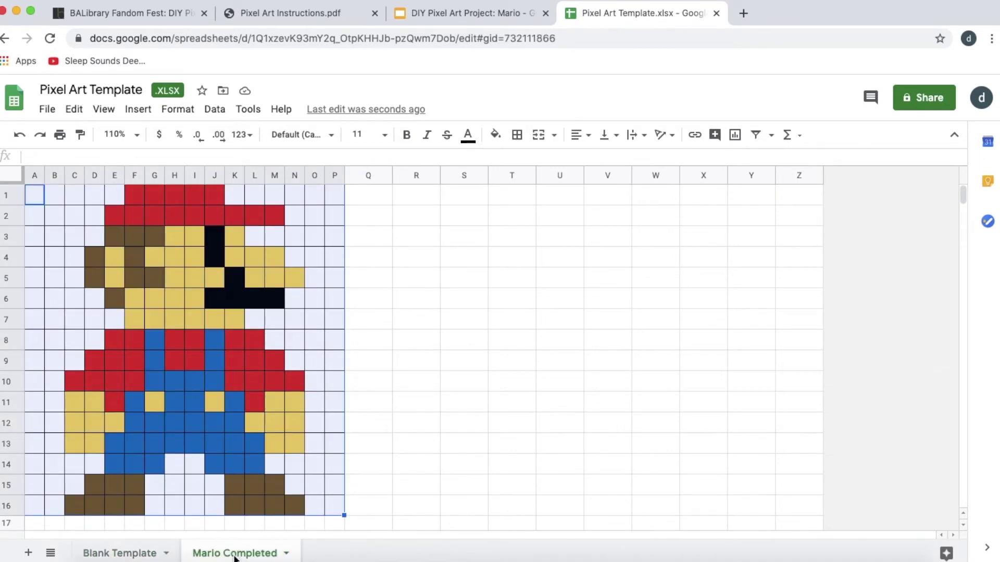
left_click(137, 555)
left_click(207, 555)
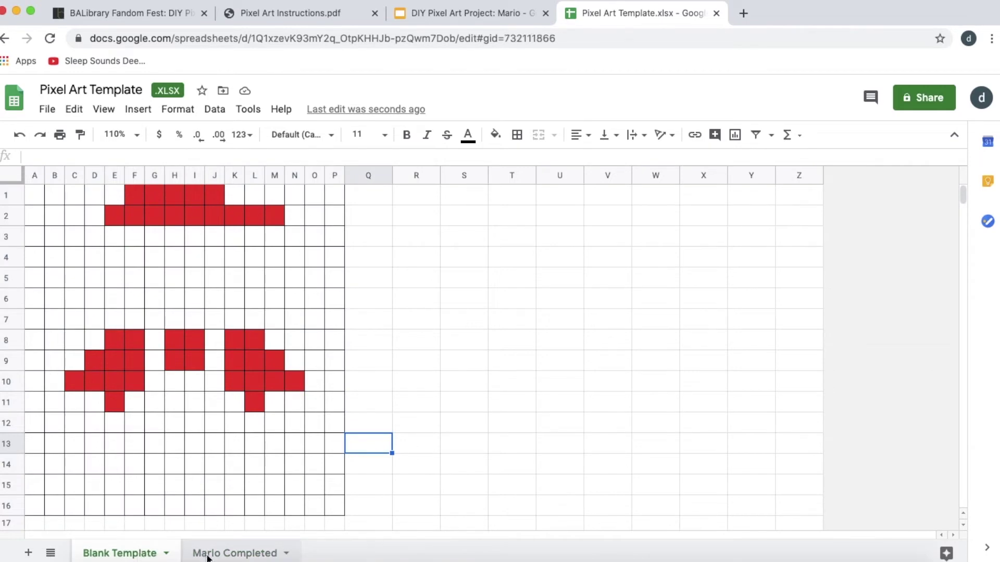
left_click(147, 555)
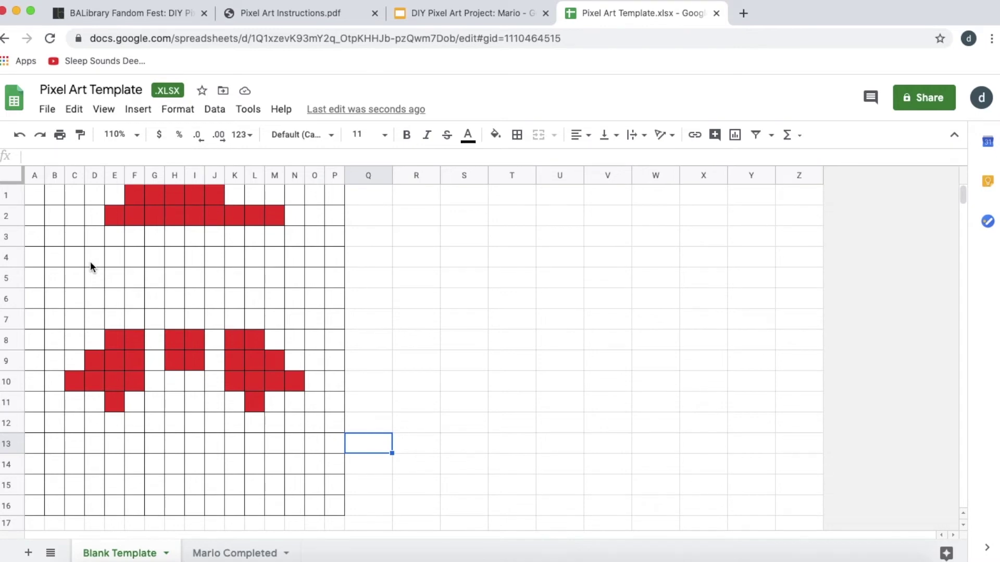
Fill cells E3 to G3 with a new custom dark brown, #7d3a0e, for the top of the hair
left_click_drag(115, 236, 154, 235)
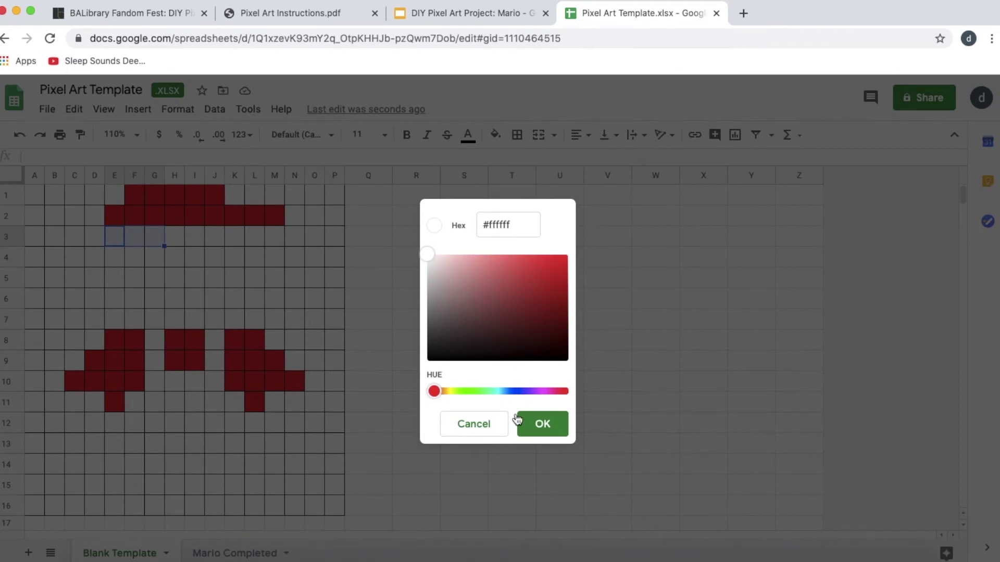
left_click(482, 432)
left_click(495, 136)
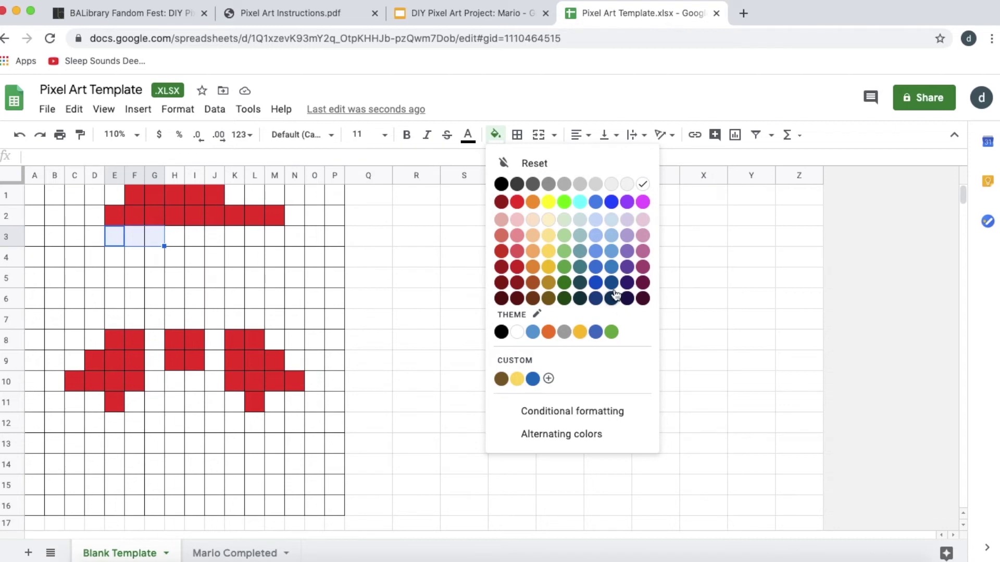
left_click(528, 363)
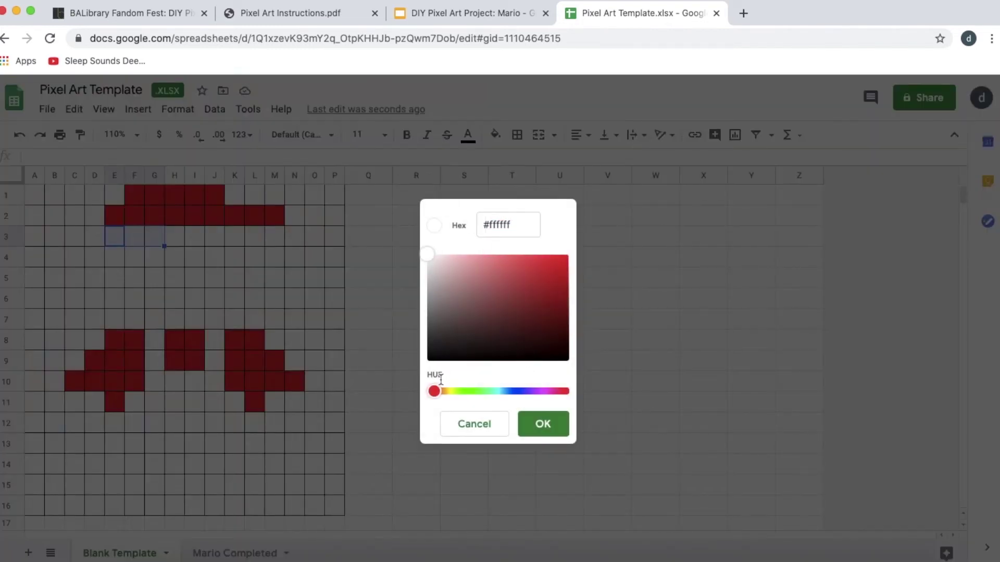
left_click(438, 268)
left_click_drag(439, 269, 464, 293)
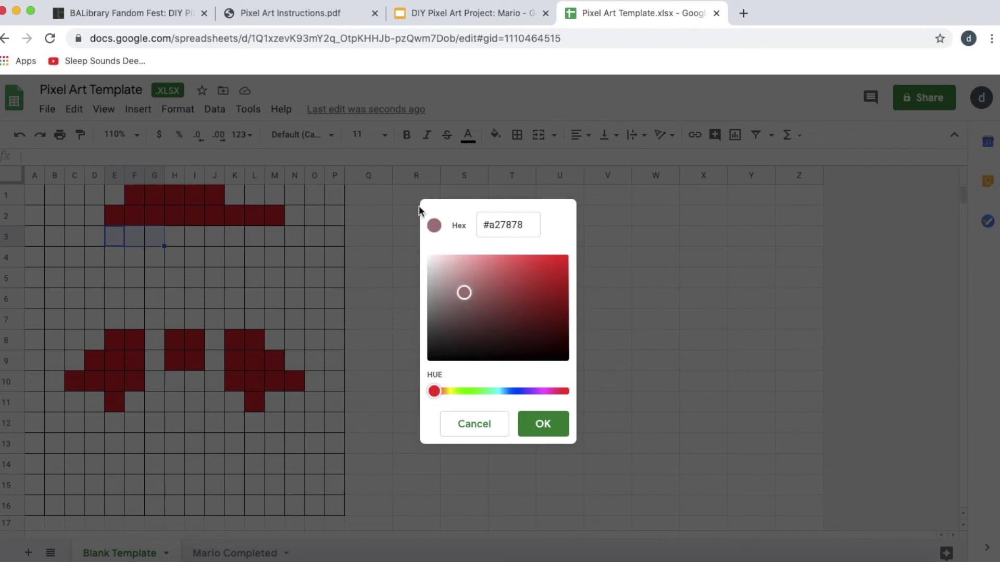
left_click_drag(438, 393, 444, 394)
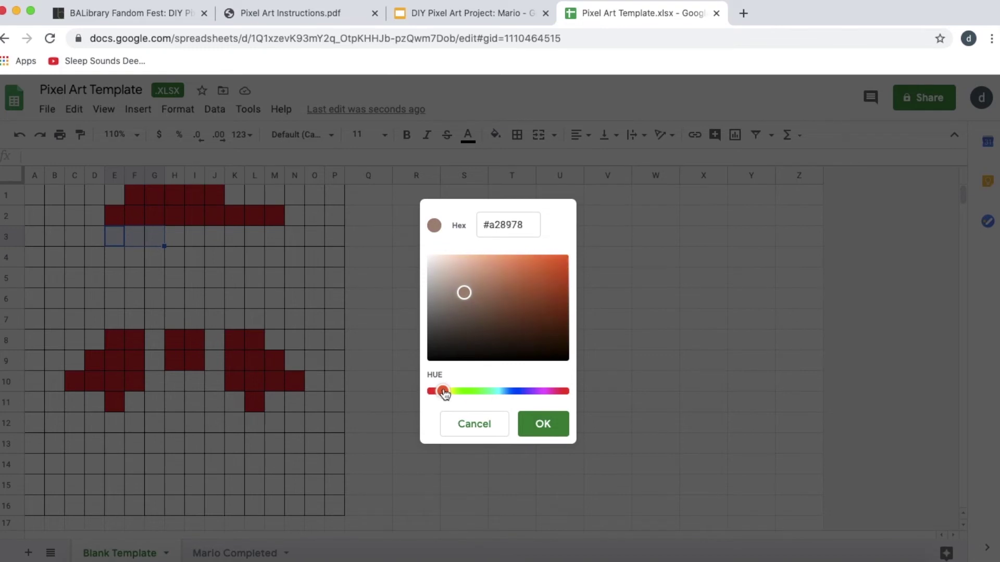
left_click_drag(465, 294, 542, 316)
left_click_drag(545, 310, 552, 310)
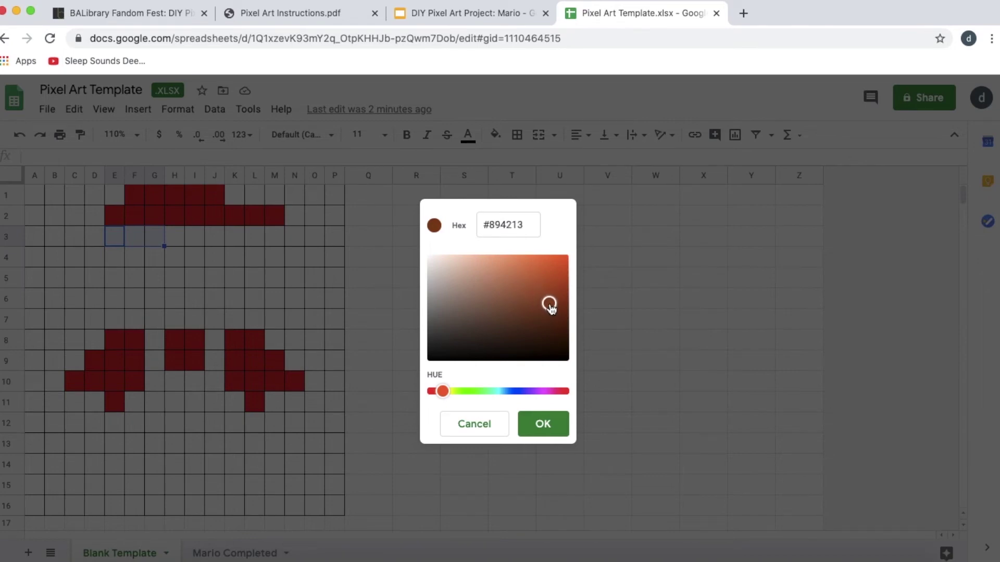
left_click_drag(553, 310, 554, 312)
left_click(542, 424)
left_click(278, 284)
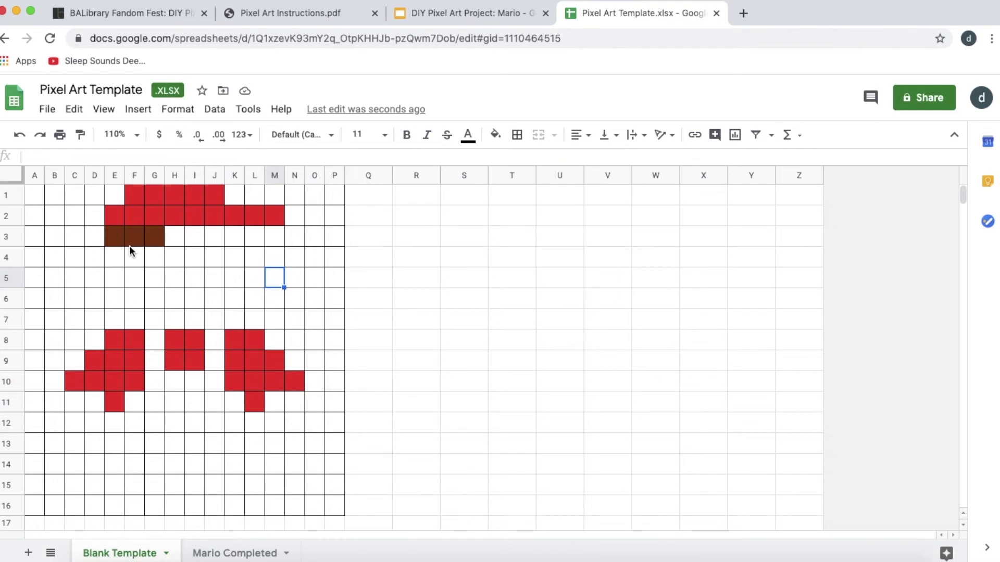
Fill cells D4 and F4 with the custom dark brown
left_click(495, 135)
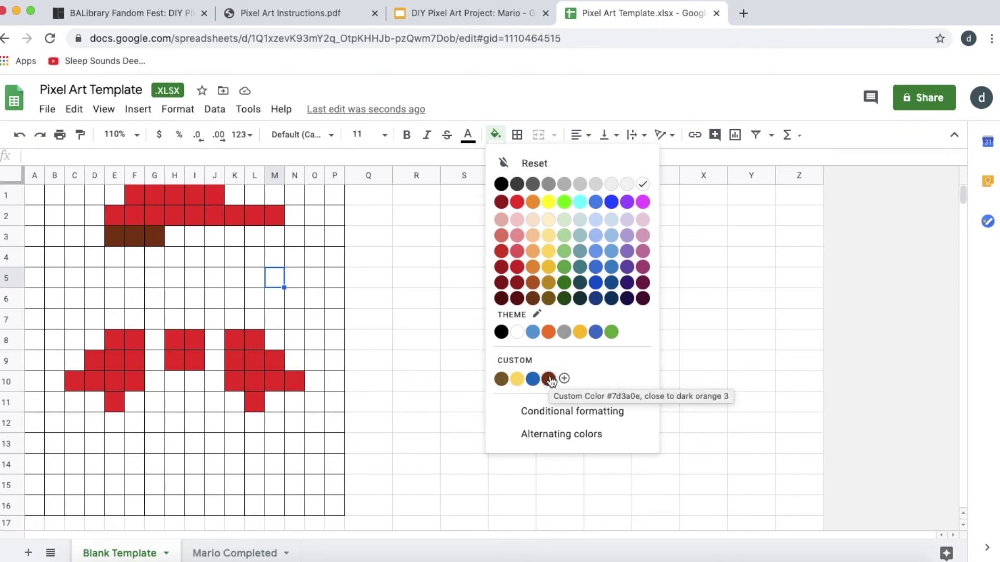
left_click(479, 107)
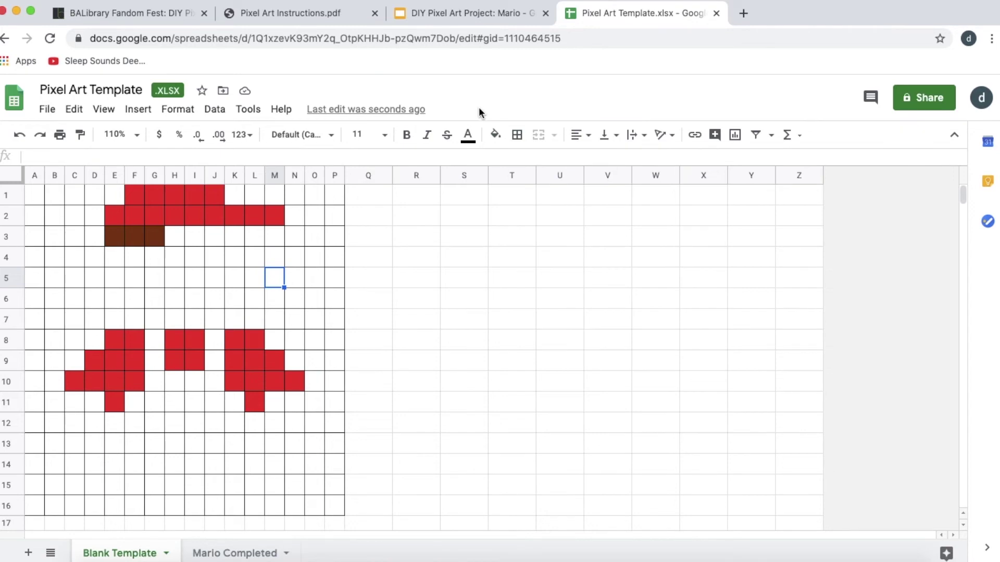
left_click(94, 256)
left_click(135, 257, "super")
left_click(495, 134)
left_click(501, 360)
Fill cells D5, F5, G5 and E6 with the same dark brown to finish the hair
left_click(94, 277)
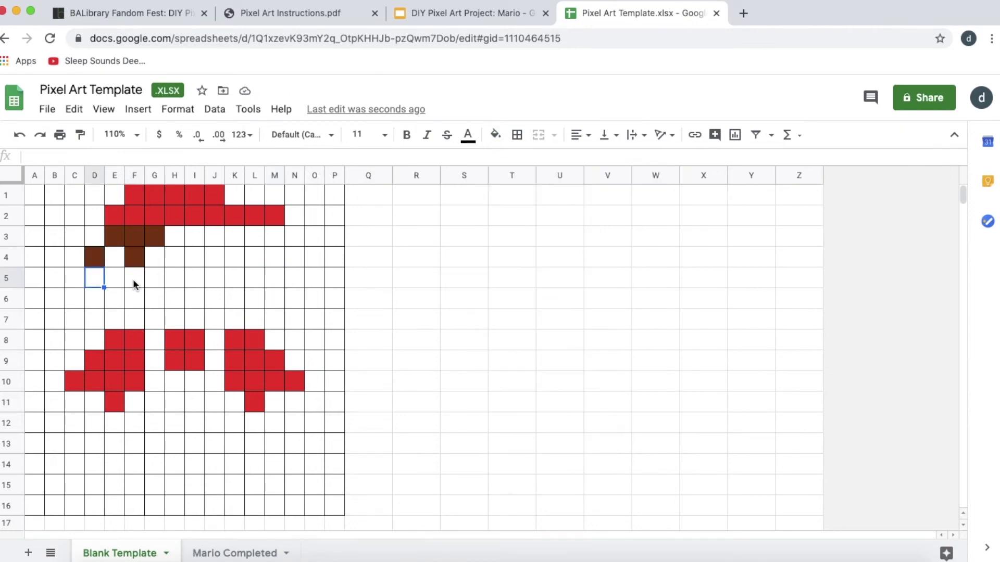
left_click(133, 279, "super")
left_click(154, 278, "super")
key("super+y")
left_click(107, 298)
key("super+y")
left_click(234, 298)
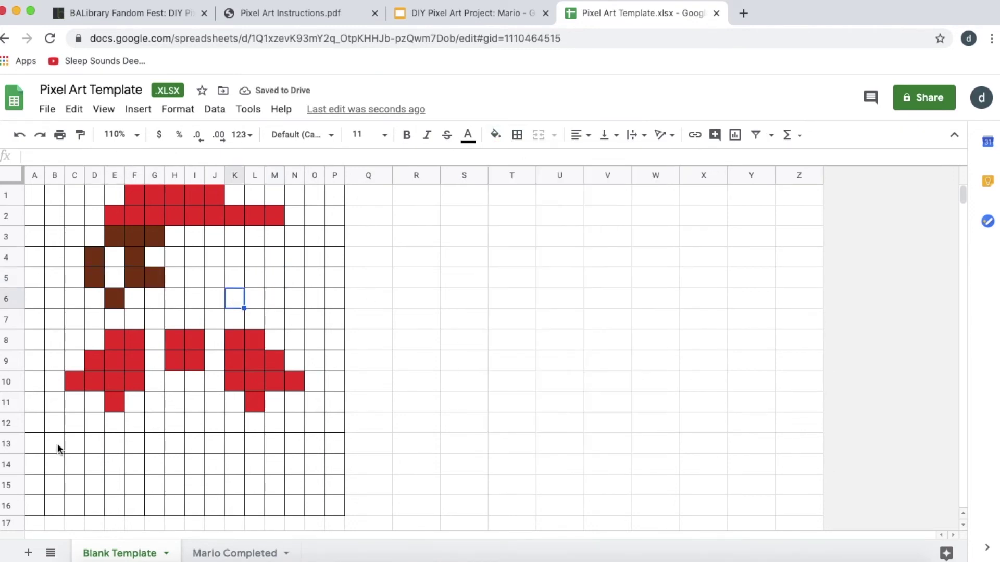
Fill cells D15 to F15, K15 to M15, C16 to F16 and K16 to N16 with the custom dark brown for the shoes
left_click_drag(94, 484, 134, 485)
left_click_drag(234, 484, 267, 485)
key("super+y")
left_click_drag(74, 505, 132, 502)
left_click_drag(234, 506, 286, 508, "super")
left_click(495, 134)
left_click(502, 378)
left_click(416, 422)
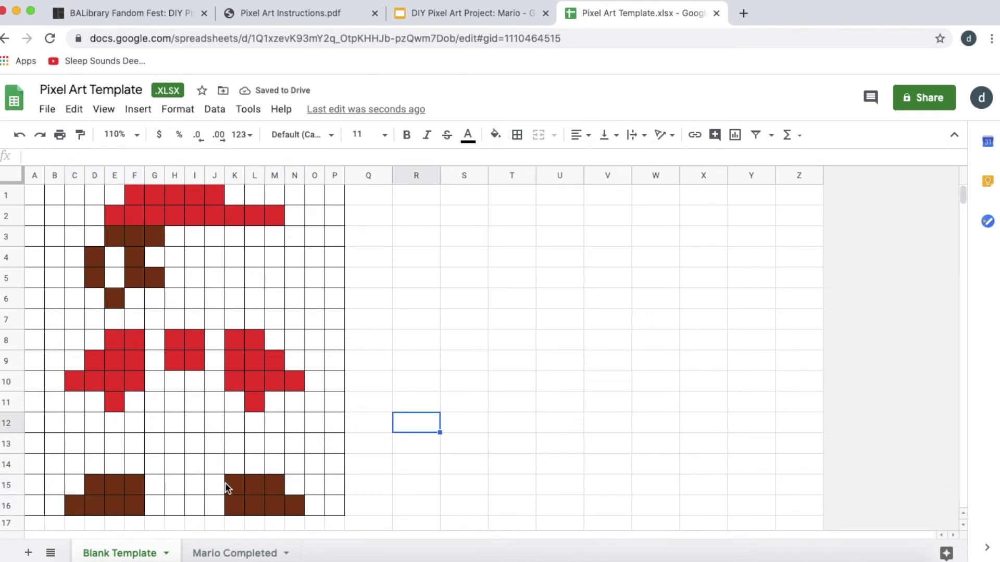
Fill cells J3, J4 and K5 with black for the eye and the top of the moustache
left_click_drag(208, 237, 215, 257)
left_click(496, 135)
left_click(501, 183)
left_click(239, 270)
key("super+y")
Fill cells J6 to M6 with black to complete the moustache
left_click(214, 296)
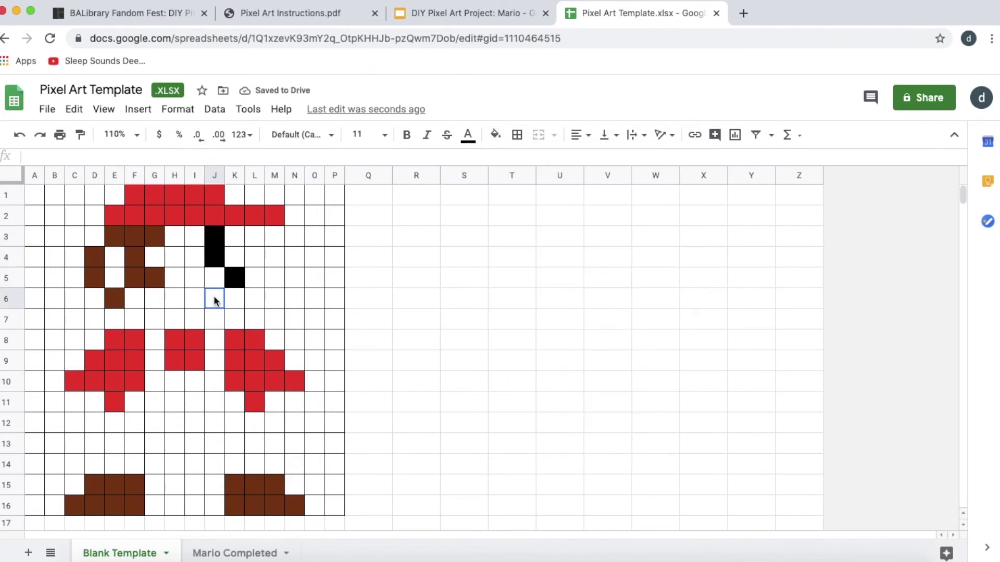
left_click_drag(214, 300, 273, 297)
key("super+y")
left_click(314, 319)
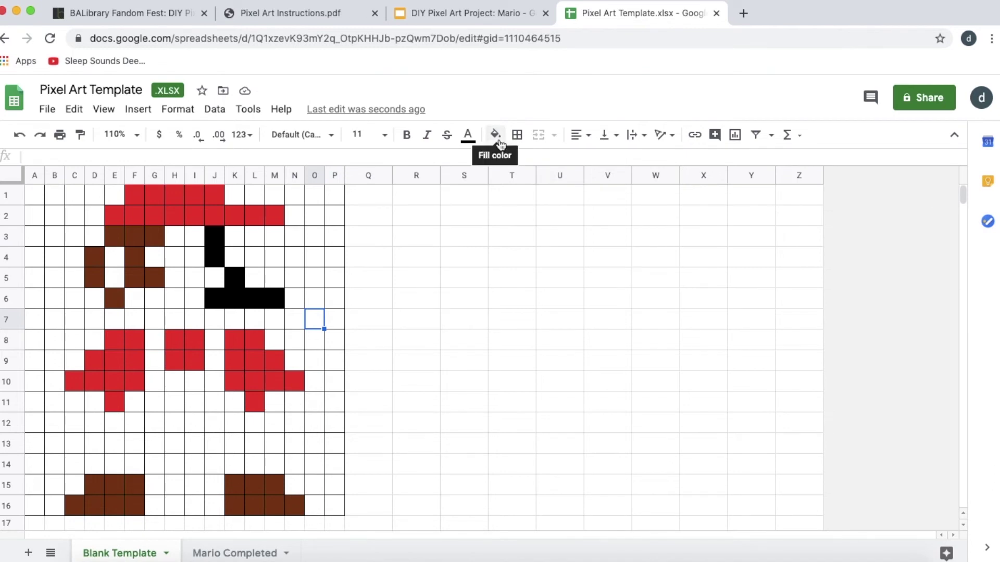
Fill cells H3, I3 and K3 with the custom yellow skin colour
left_click(497, 137)
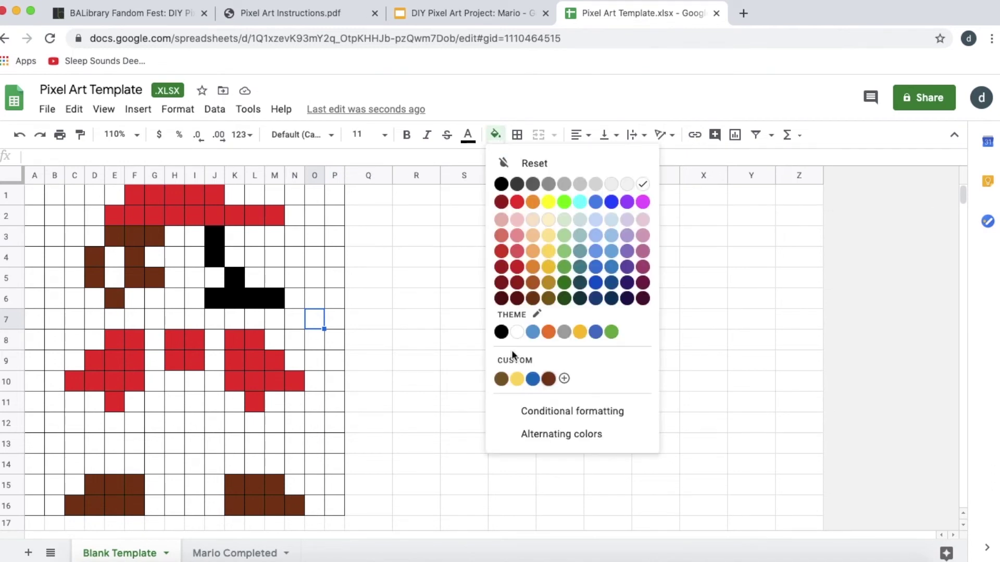
left_click(520, 112)
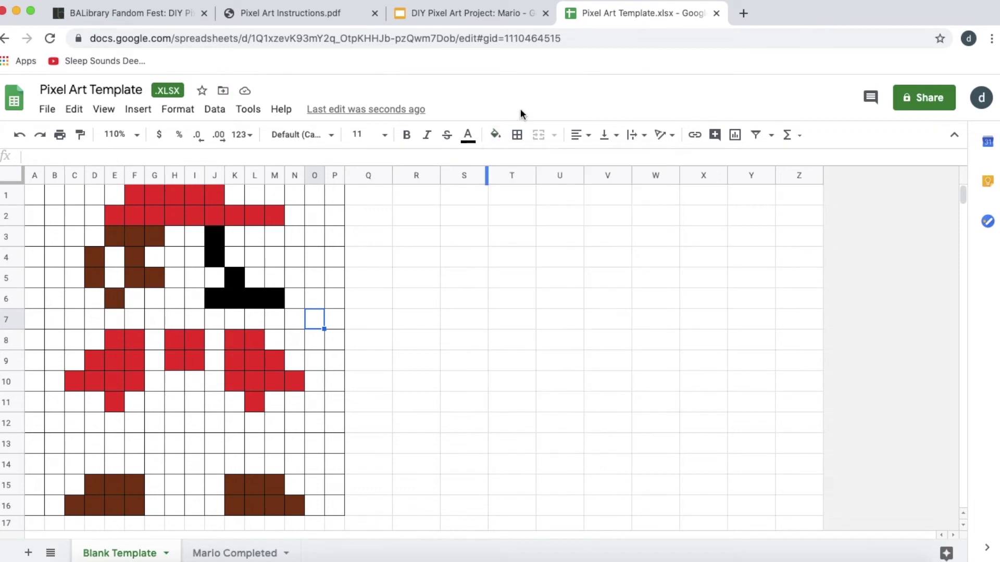
left_click(177, 233)
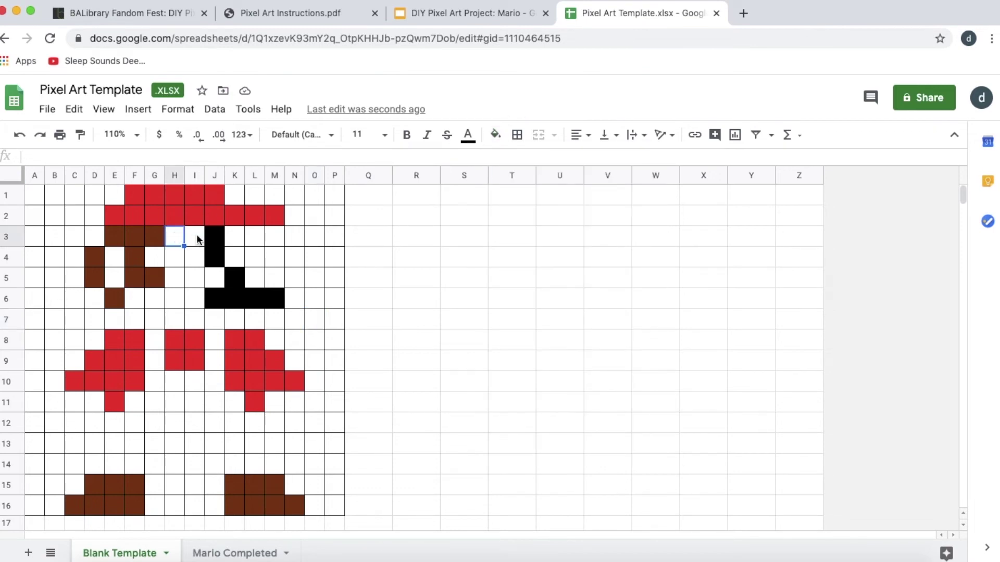
left_click(197, 239, "shift")
left_click(234, 235, "ctrl")
left_click(495, 135)
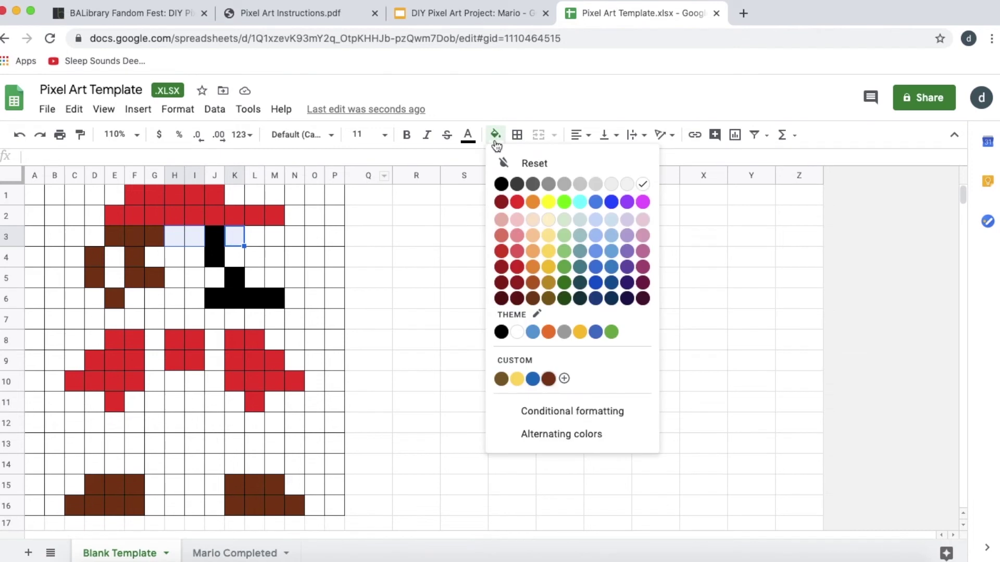
left_click(519, 381)
left_click(341, 293)
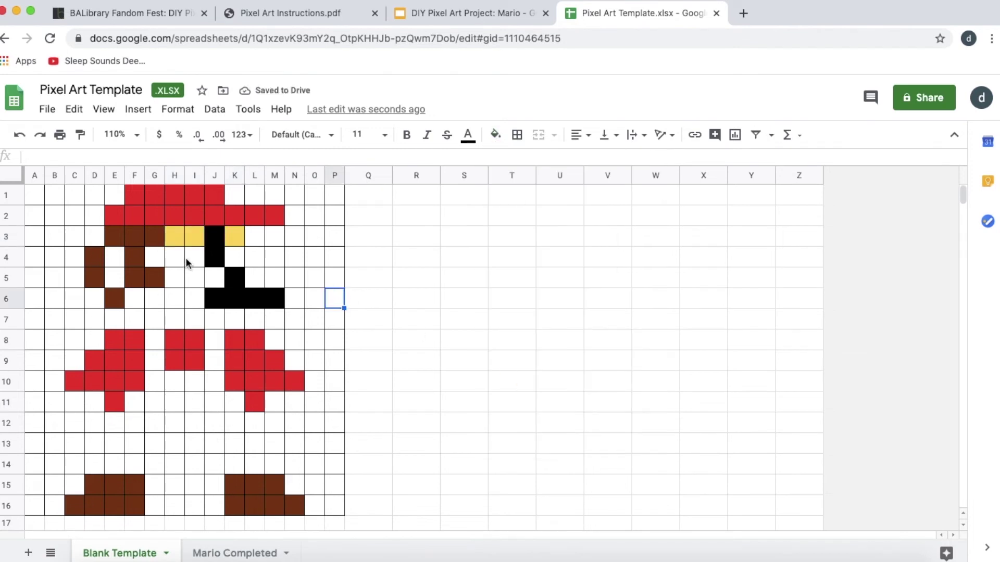
Fill cells E4, G4 to I4 and K4 to M4 with the custom yellow
left_click(111, 259)
left_click_drag(158, 256, 273, 259, "ctrl")
left_click(496, 135)
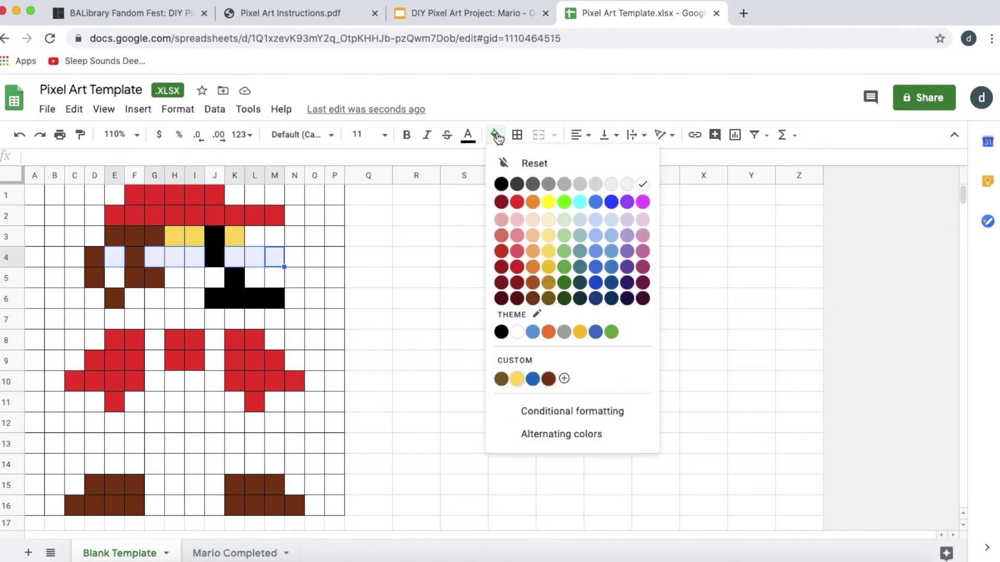
left_click(523, 378)
Fill cells E5, H5 to J5 and L5 to N5 with the custom yellow
left_click(118, 278)
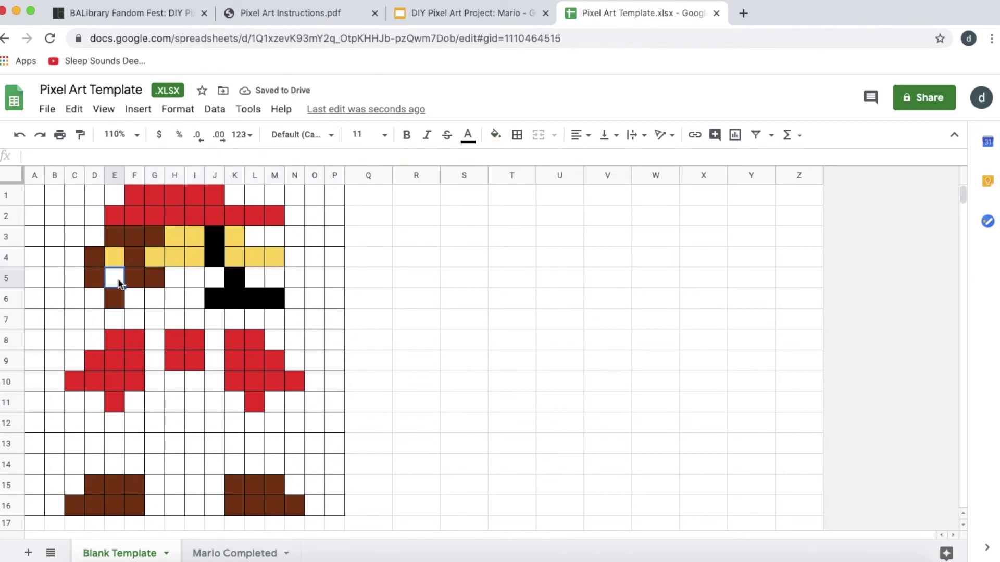
left_click(495, 135)
left_click(643, 184)
left_click_drag(176, 276, 216, 278, "ctrl")
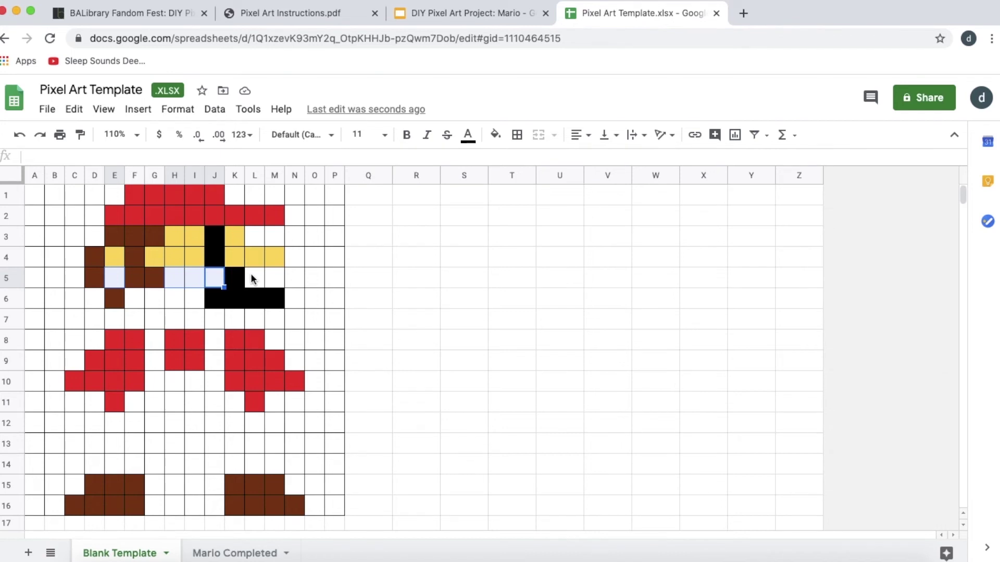
left_click_drag(251, 273, 295, 278, "ctrl")
left_click(495, 135)
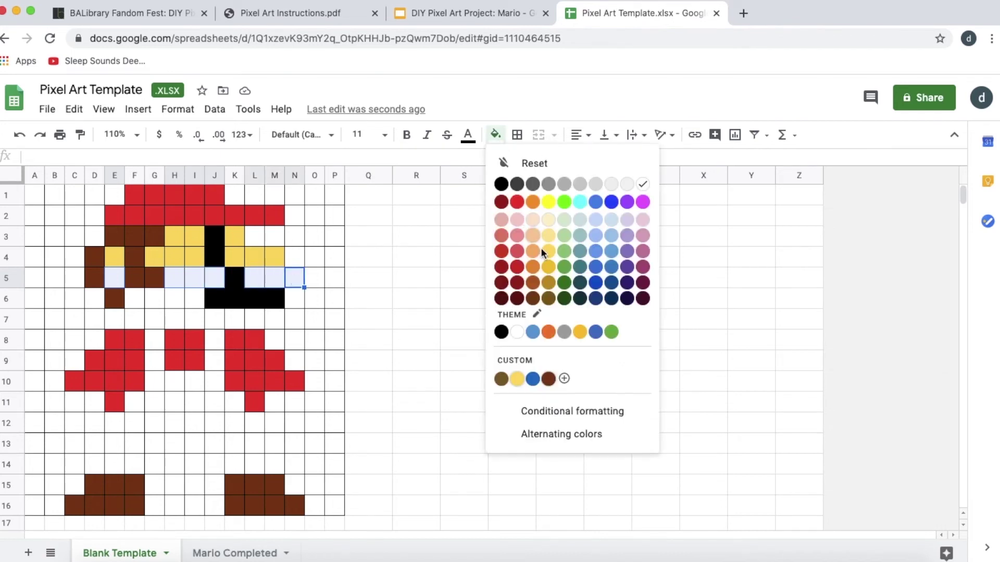
left_click(516, 378)
Fill cells F6 to I6 and F7 to K7 with the custom yellow to finish the face
left_click(134, 298)
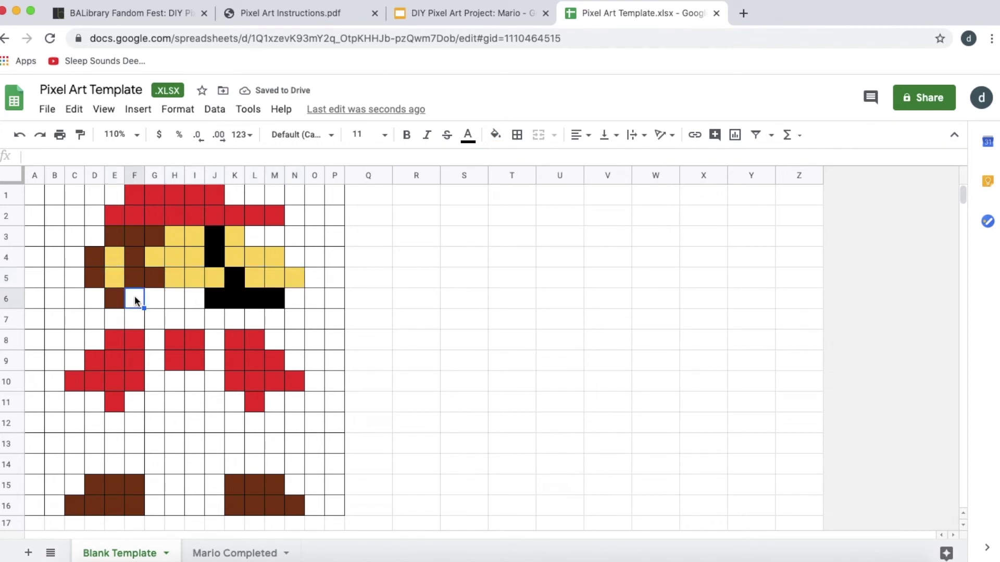
left_click_drag(134, 300, 194, 298)
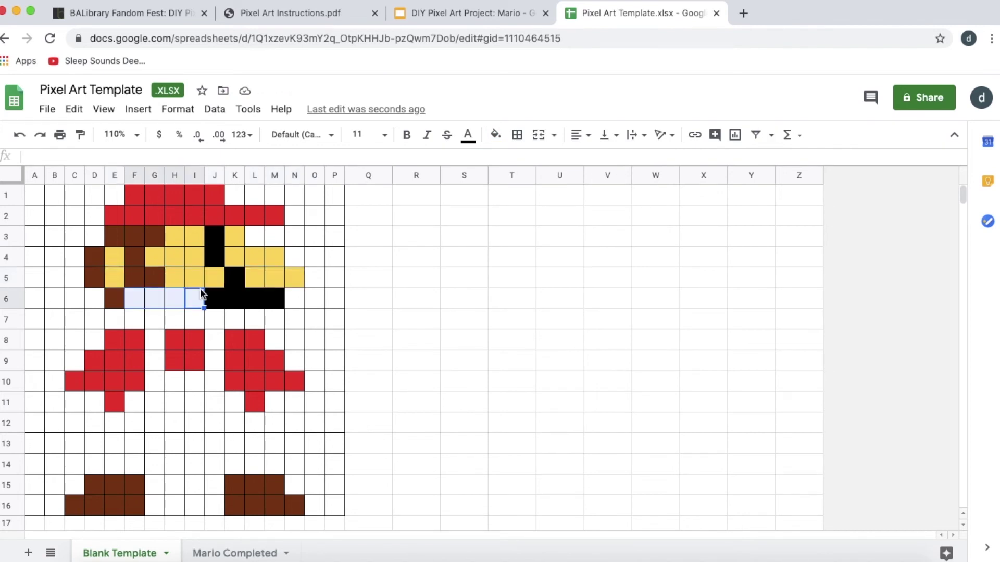
left_click(496, 134)
left_click(517, 378)
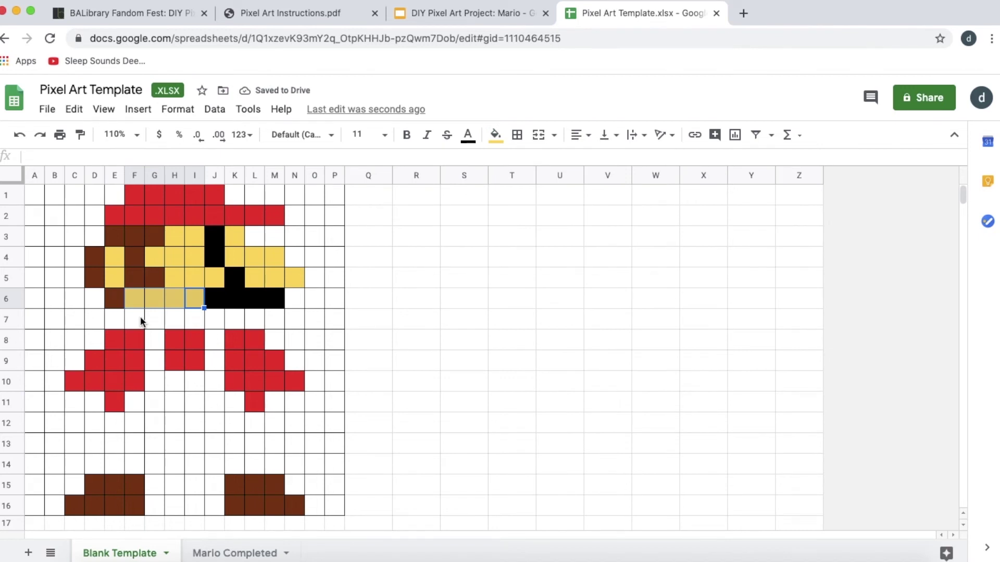
left_click_drag(140, 317, 238, 317)
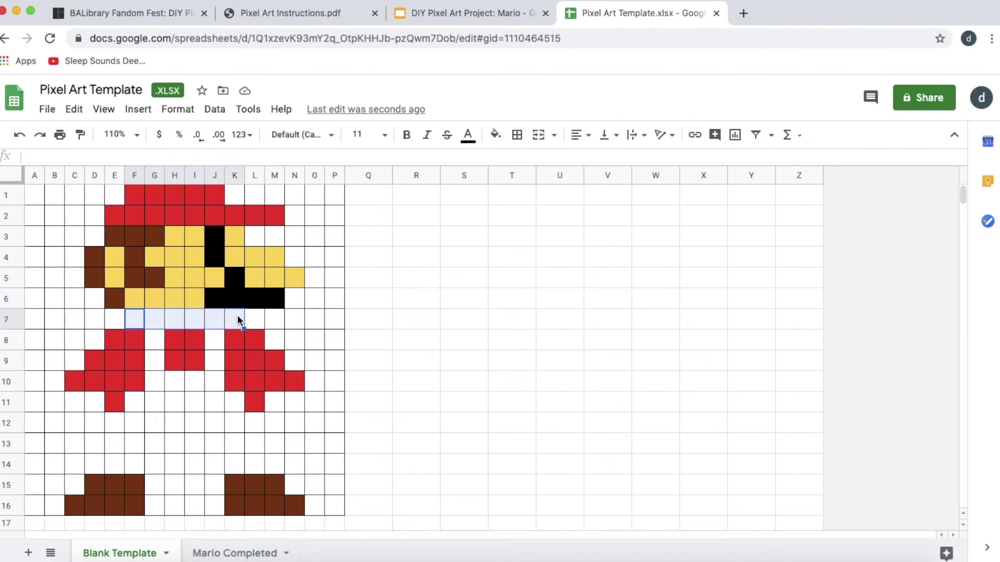
left_click(496, 135)
left_click(505, 380)
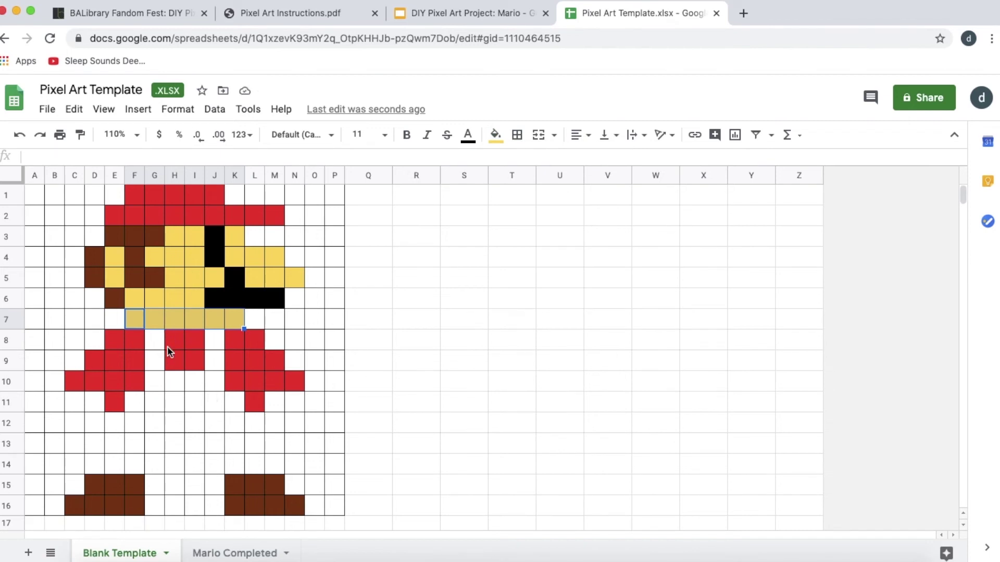
Fill cells C11, D11, G11, J11, M11 and N11 with the custom yellow
left_click_drag(91, 401, 77, 402)
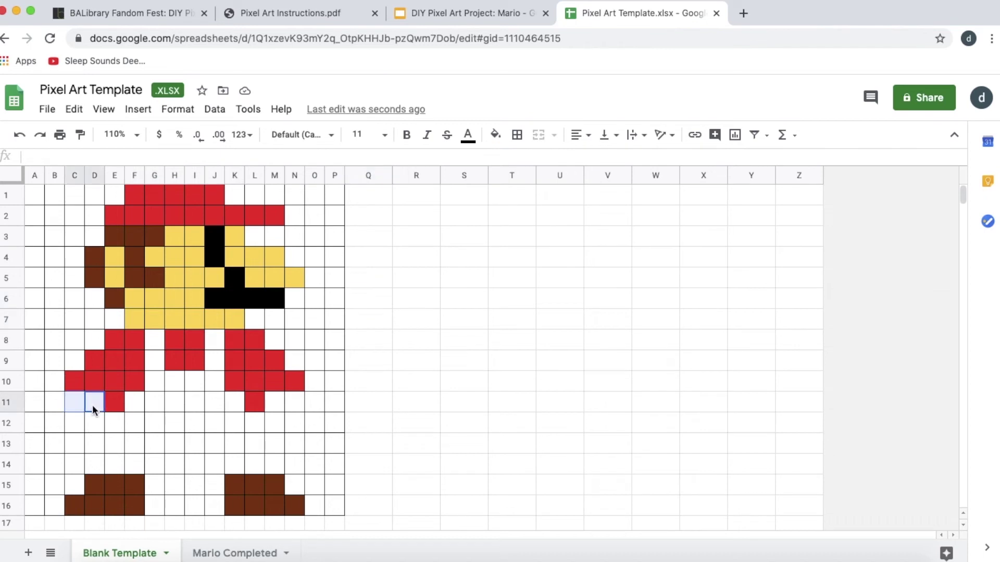
left_click(155, 402, "super")
left_click(210, 401, "super")
left_click(277, 401, "super")
left_click(294, 401, "super")
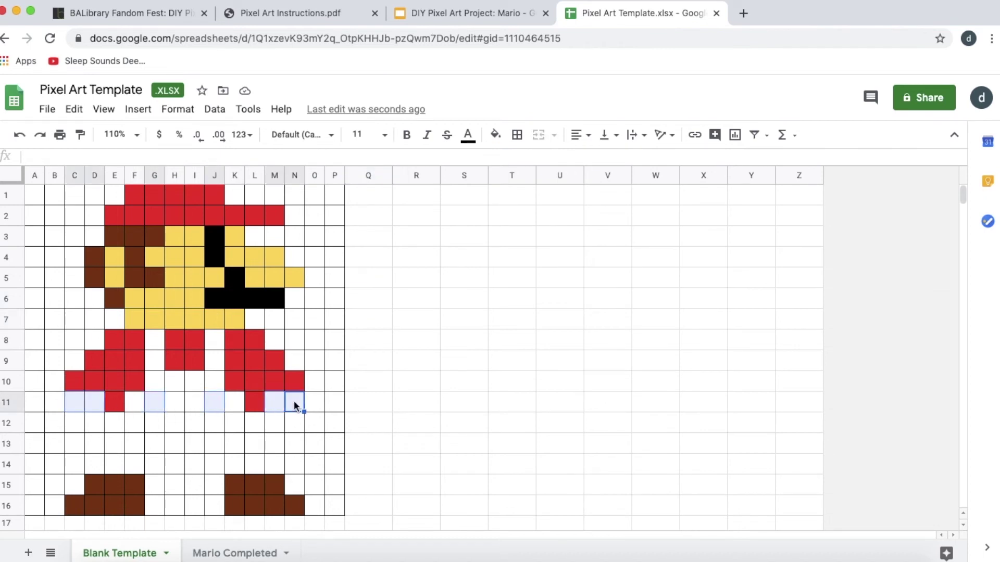
left_click(495, 134)
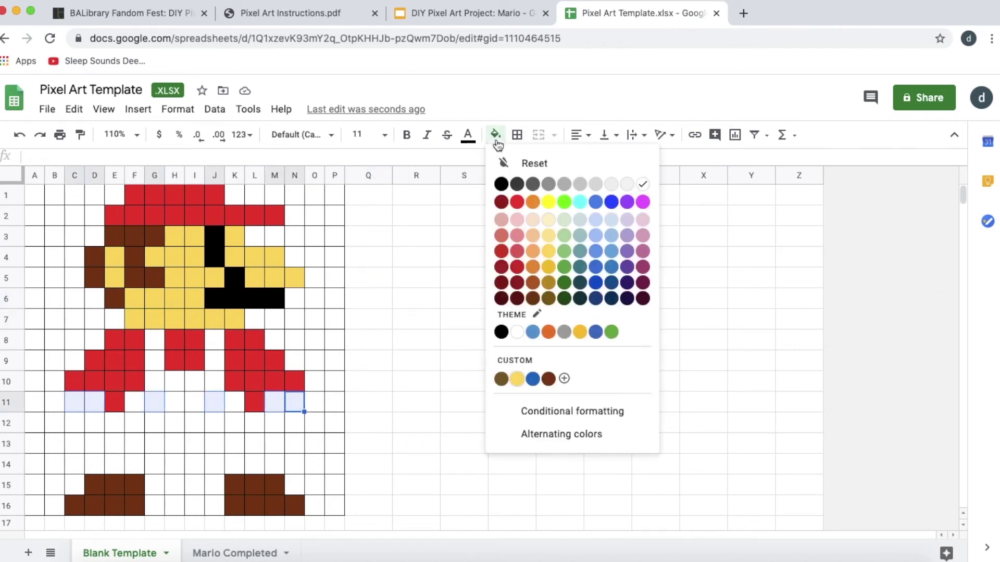
left_click(519, 379)
left_click(107, 440)
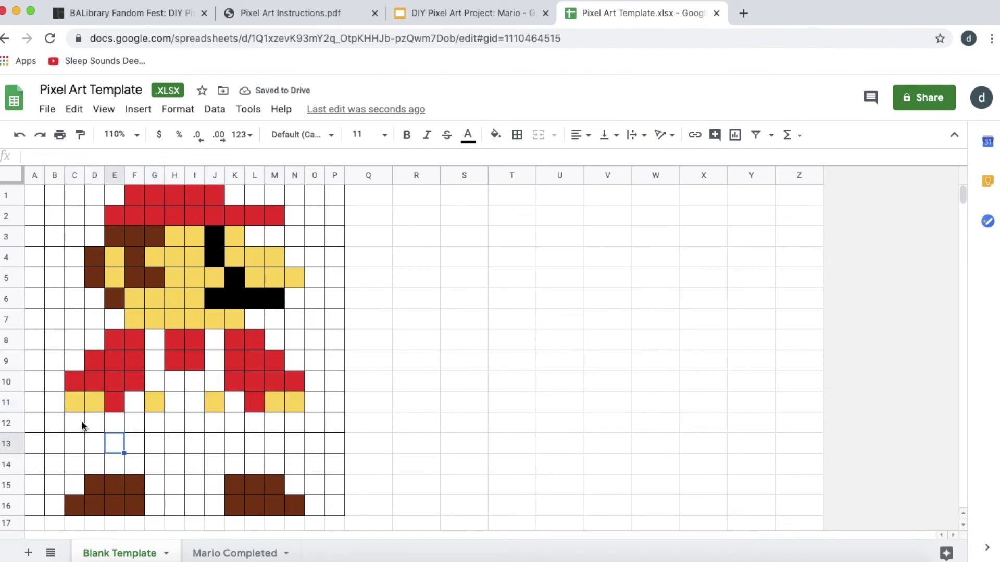
Fill cells C12 to E12 and L12 to N12 with the custom yellow
left_click_drag(82, 423, 115, 423)
left_click_drag(254, 422, 289, 421, "ctrl")
left_click(495, 135)
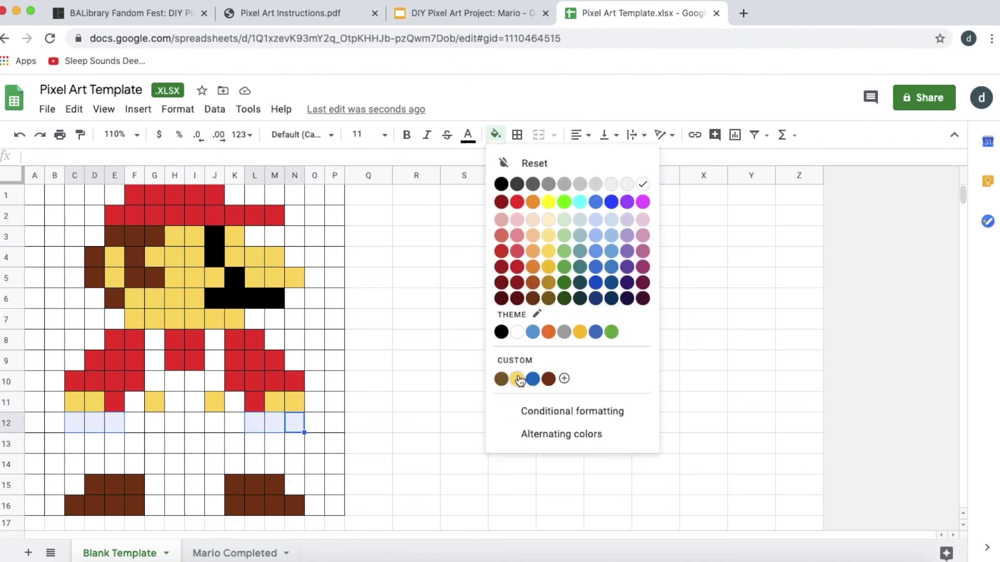
left_click(517, 379)
Fill cells C13 to D13 and M13 to N13 with the custom yellow to finish the hands
left_click_drag(68, 442, 96, 444)
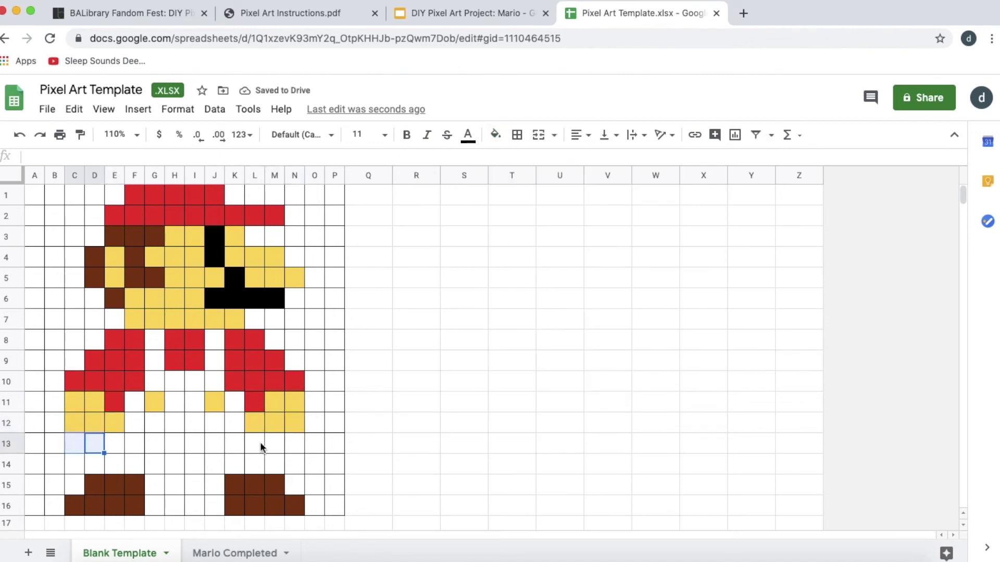
left_click_drag(268, 444, 293, 443, "ctrl")
left_click(496, 134)
left_click(518, 379)
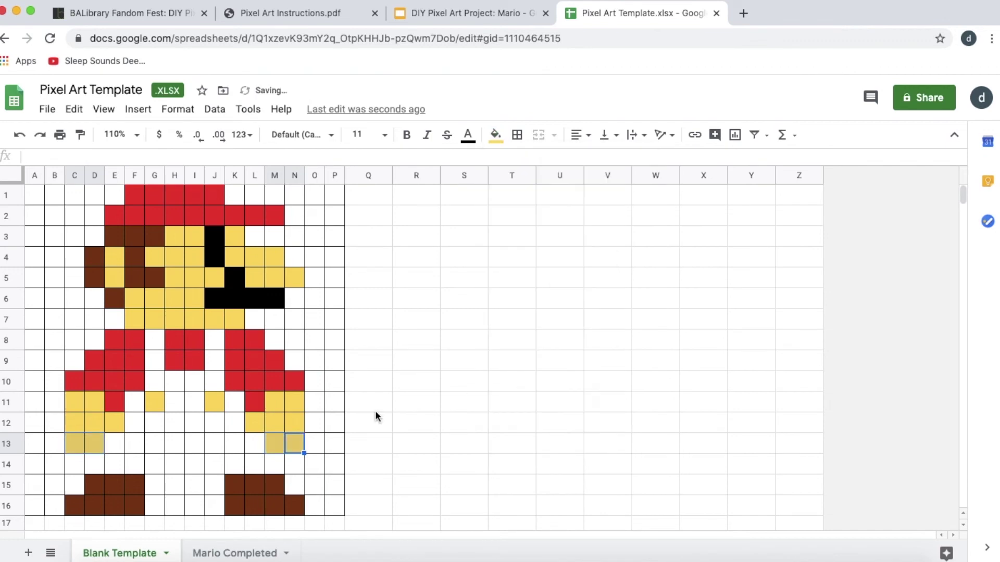
left_click(375, 443)
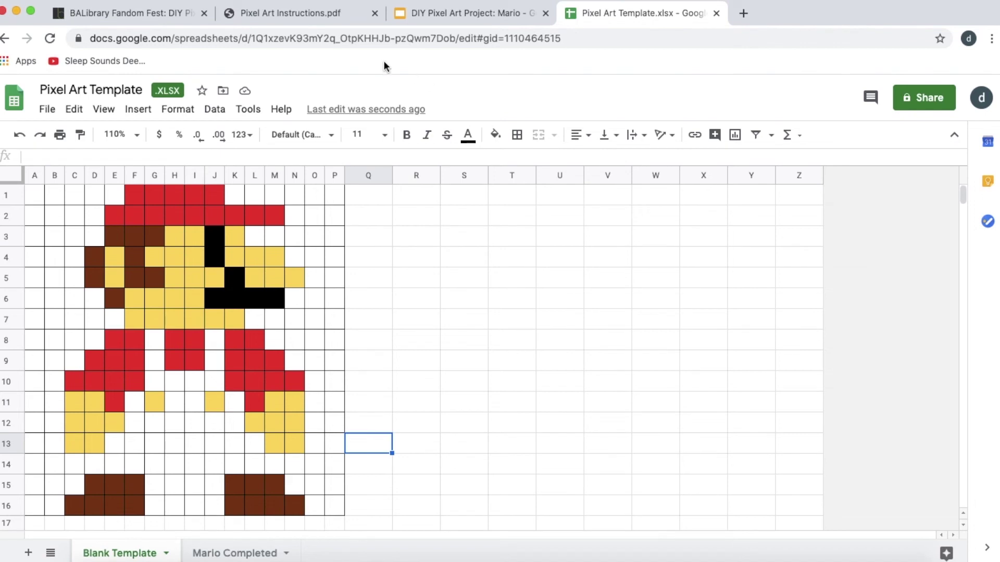
Fill cells G8 to G9 and J8 to J9 with the standard bright blue for the overall straps
left_click(154, 340)
left_click(212, 333, "super")
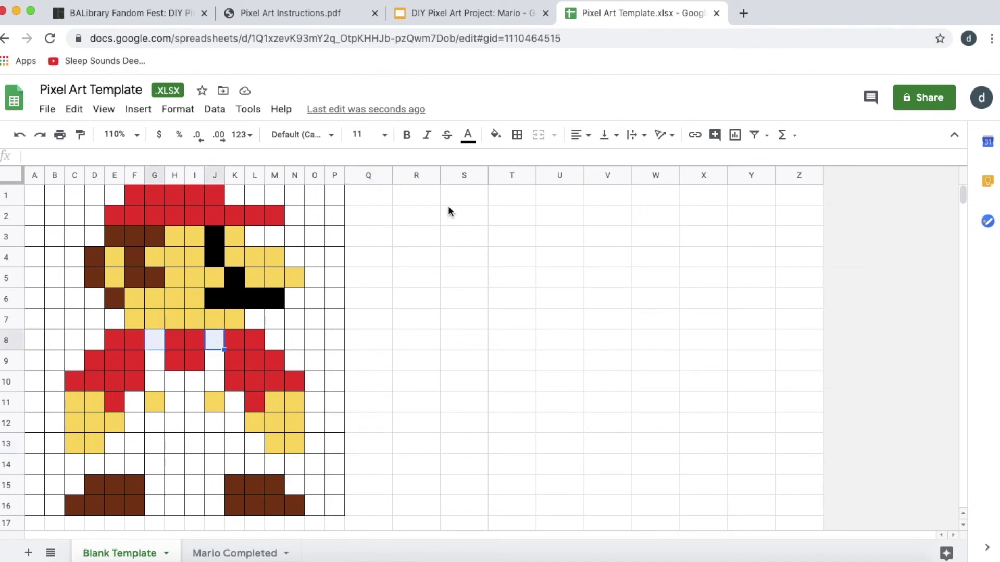
left_click_drag(150, 340, 156, 361)
left_click_drag(214, 340, 216, 359)
left_click(495, 134)
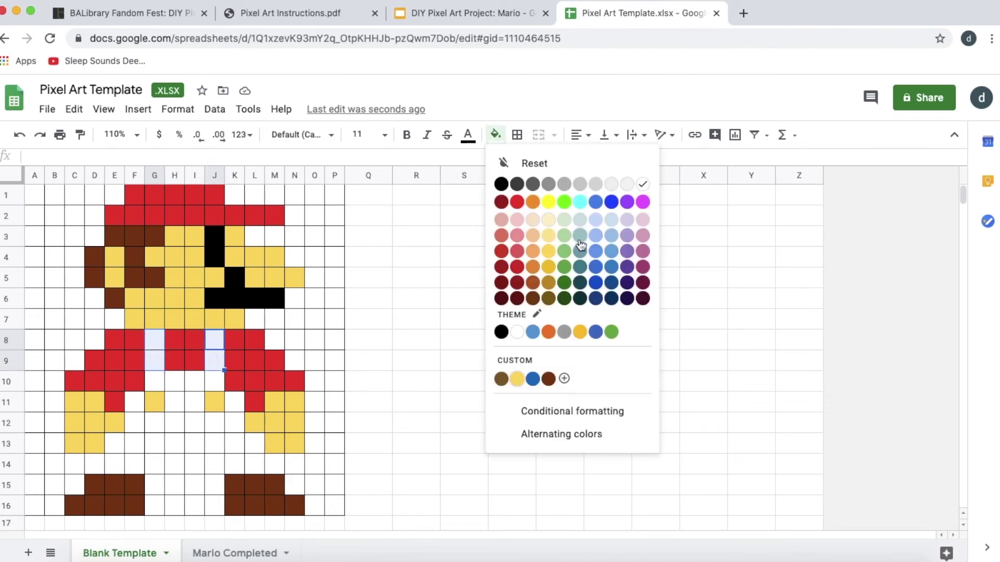
left_click(532, 334)
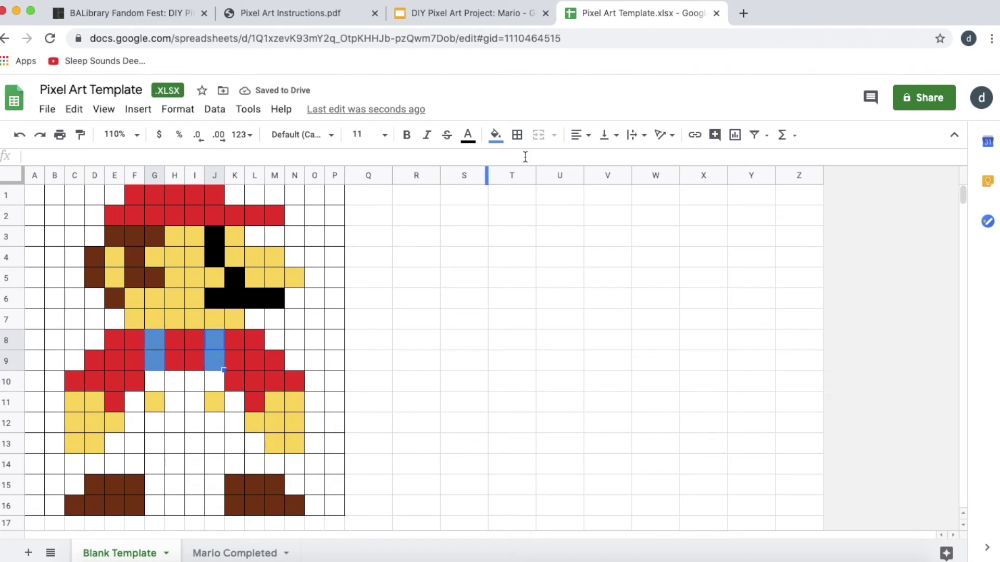
left_click(495, 134)
left_click(603, 208)
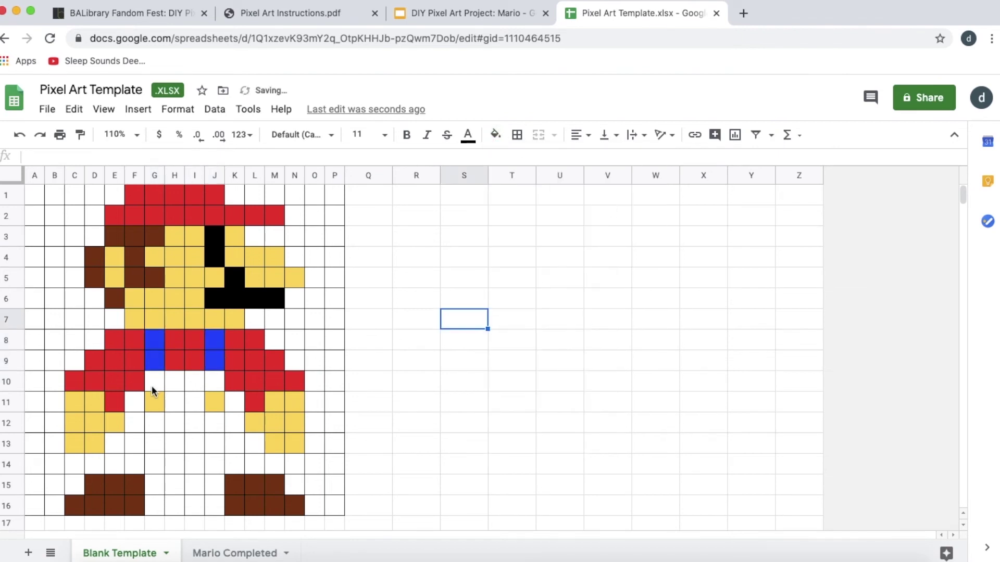
Fill cells G10 to J10 with the same bright blue
left_click_drag(153, 383, 213, 376)
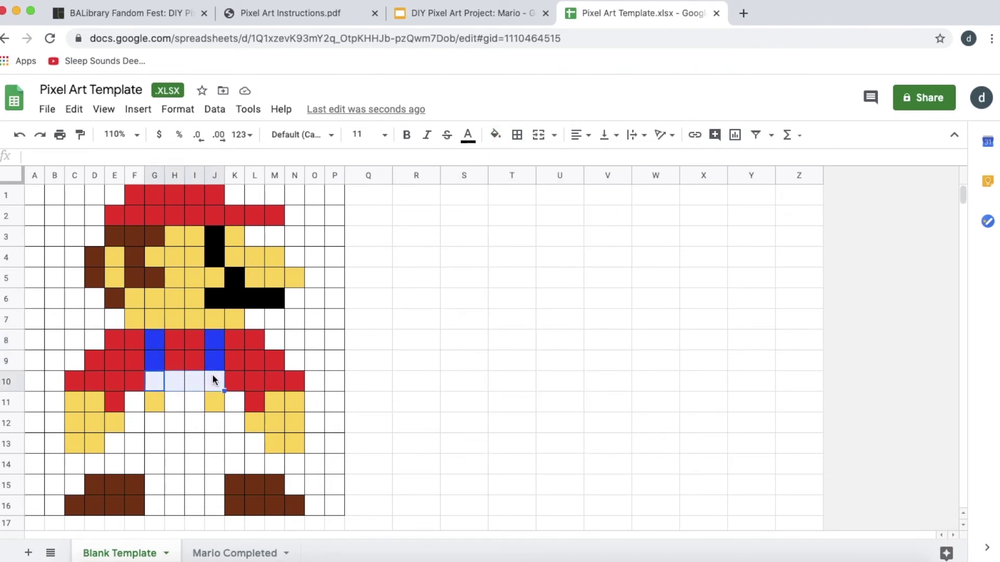
left_click(495, 134)
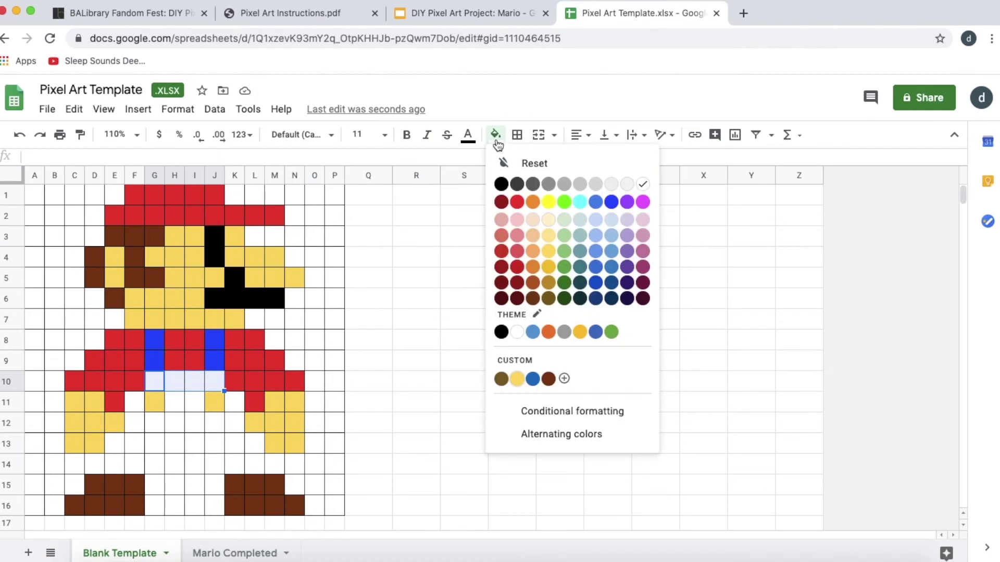
left_click(612, 202)
Fill cells F11, H11, I11 and K11 with bright blue, leaving the yellow buttons
left_click(138, 401)
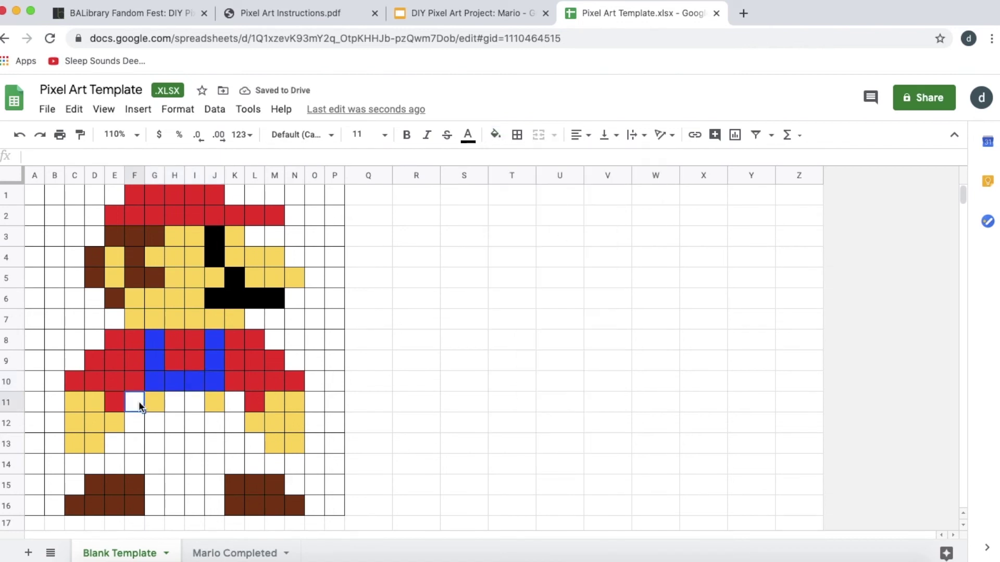
left_click_drag(175, 401, 194, 400)
left_click(231, 398, "super")
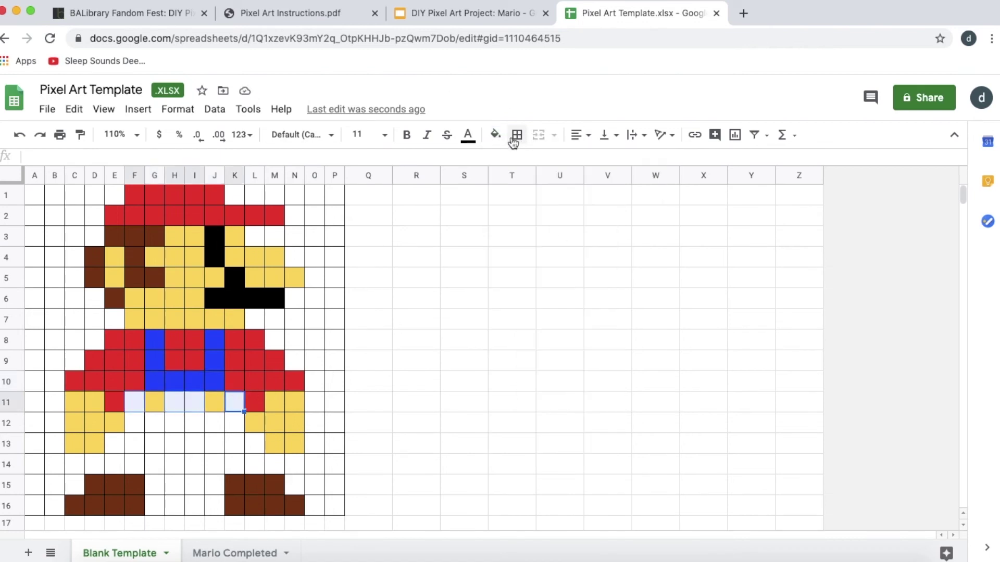
left_click(495, 135)
left_click(614, 202)
Fill cells F12 to K12 and E13 to L13 with bright blue
left_click_drag(135, 422, 233, 428)
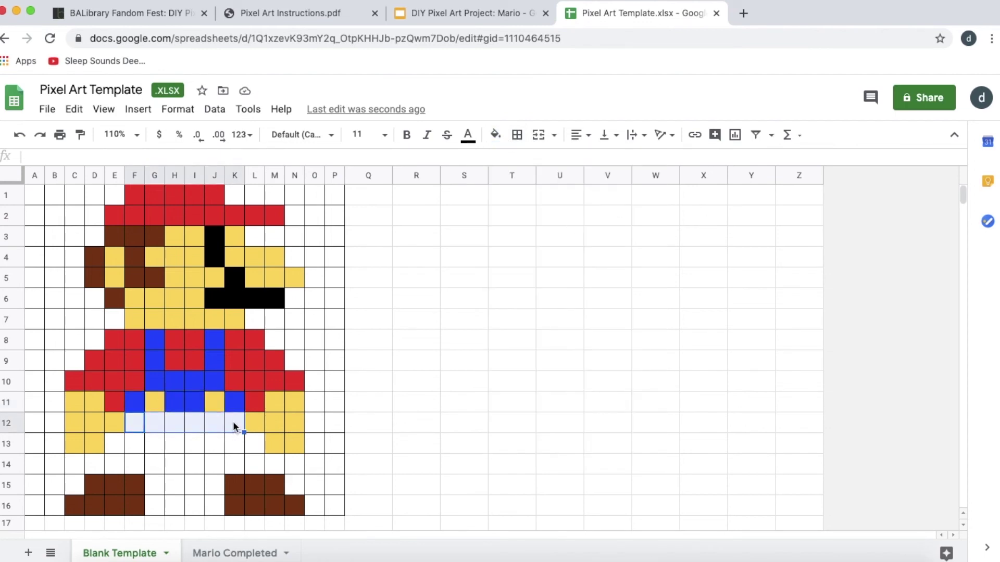
left_click(495, 134)
left_click(612, 203)
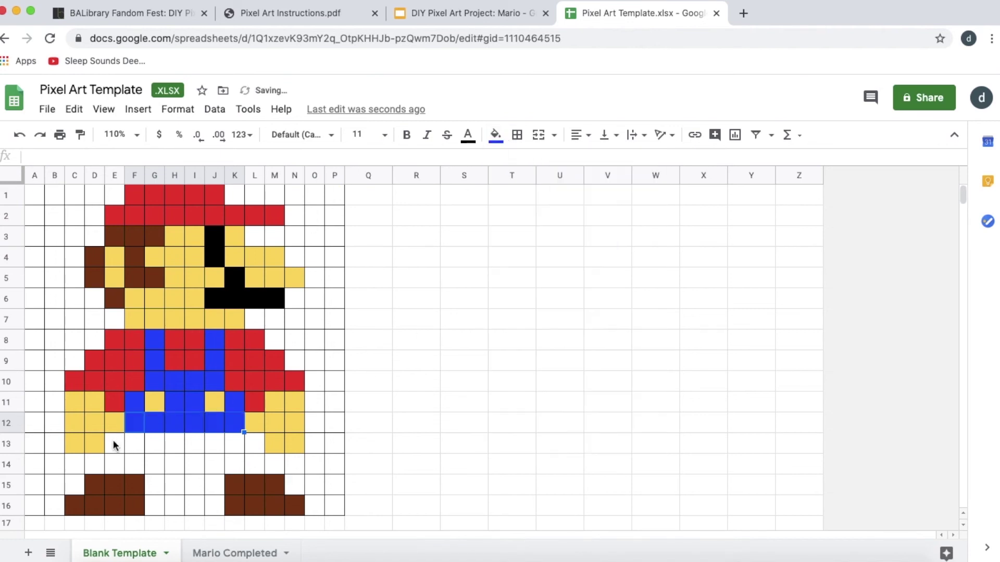
left_click_drag(112, 441, 252, 442)
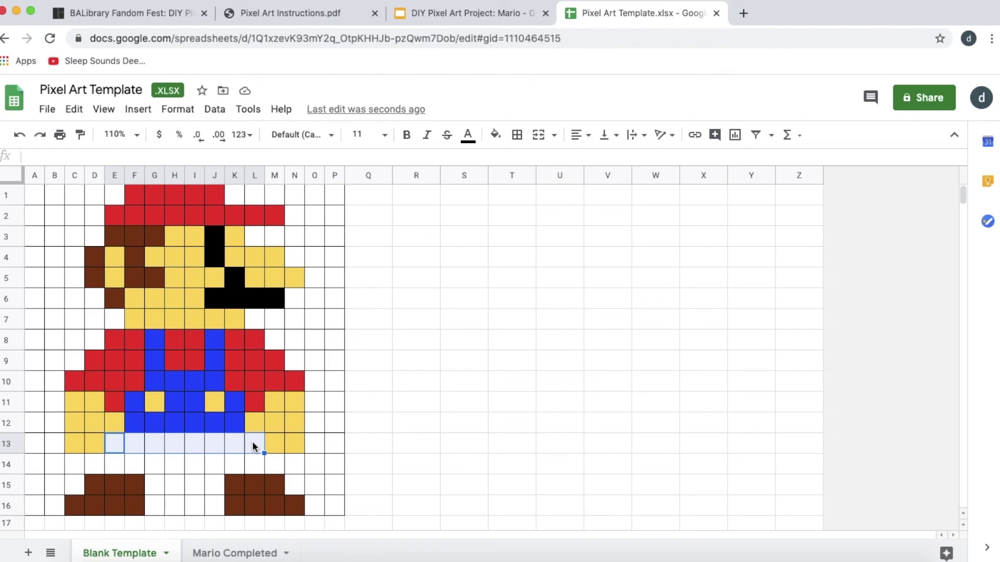
left_click(495, 134)
left_click(613, 202)
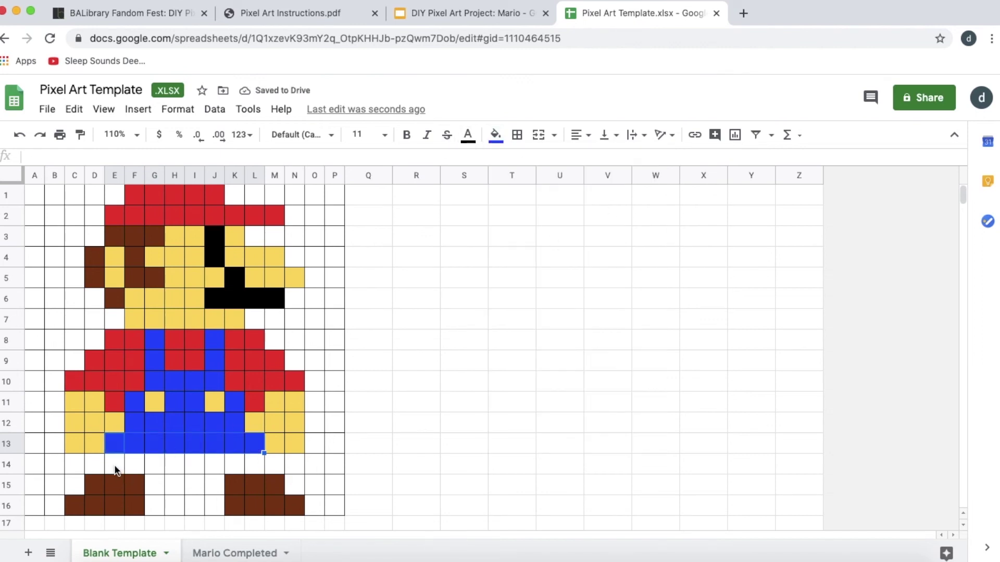
Fill cells E14 to L14 with bright blue for the trouser legs
left_click_drag(113, 464, 254, 462)
left_click(495, 134)
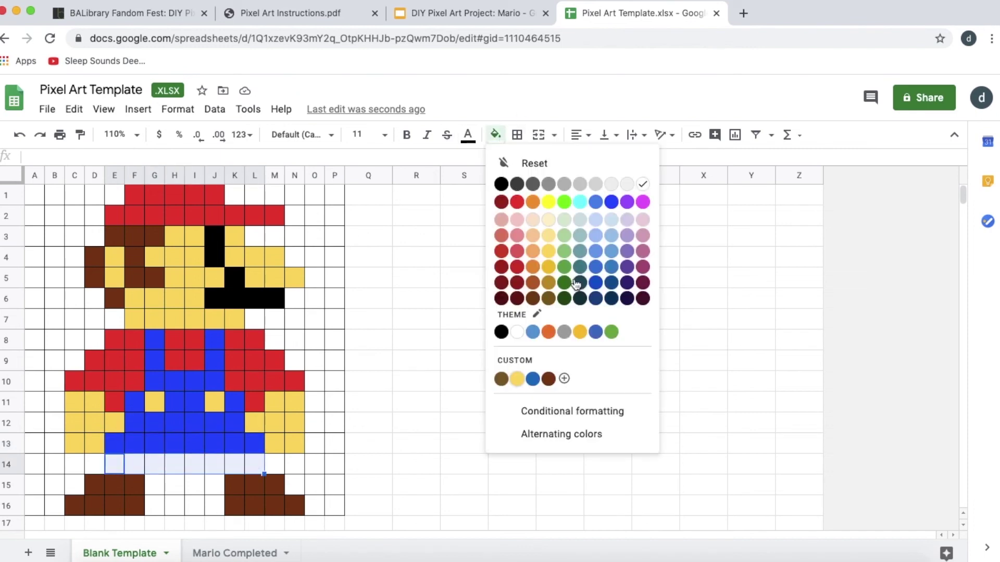
left_click(614, 202)
Recolour cells H14 and I14 white to form the gap between the legs
left_click(174, 464)
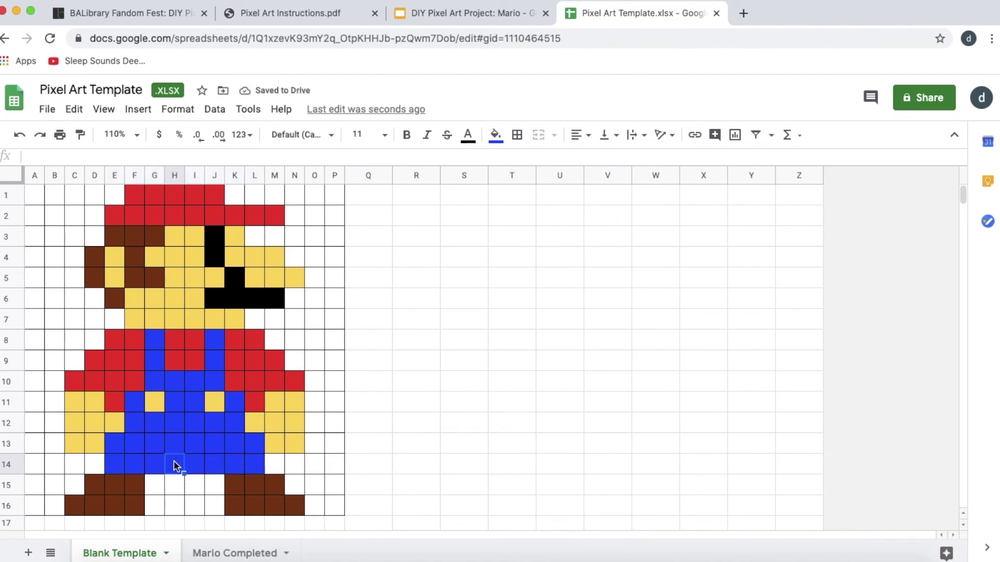
left_click_drag(183, 464, 194, 464)
left_click(495, 135)
left_click(642, 185)
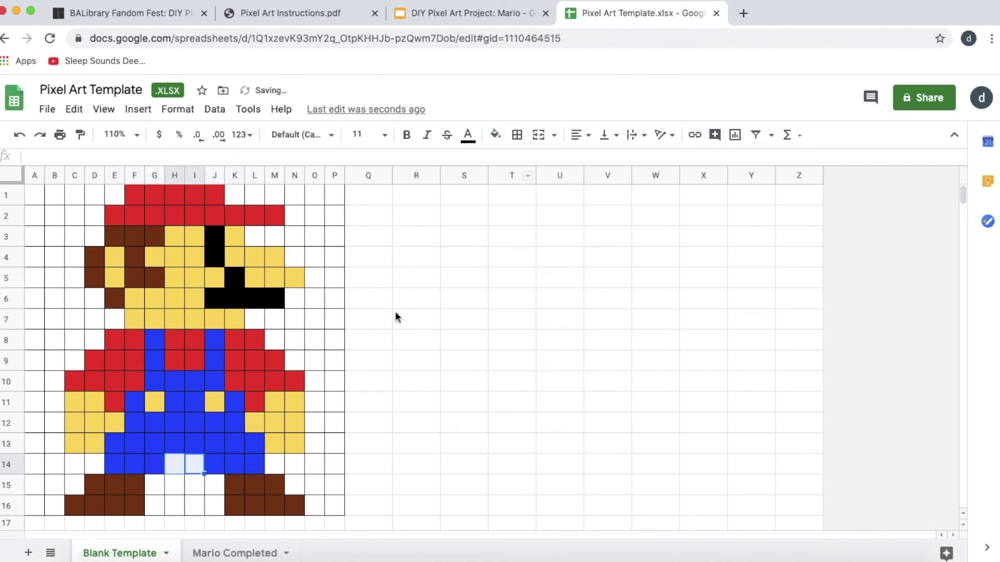
left_click(399, 366)
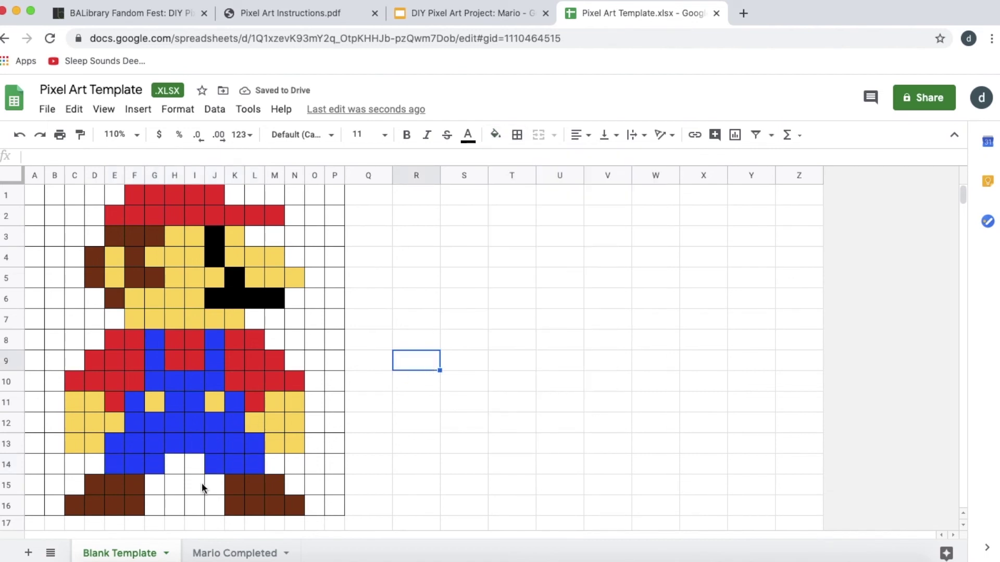
Compare the finished drawing on the Blank Template sheet with the Mario Completed sheet
left_click(234, 554)
left_click(143, 555)
left_click(201, 554)
left_click(143, 554)
left_click(219, 552)
left_click(139, 555)
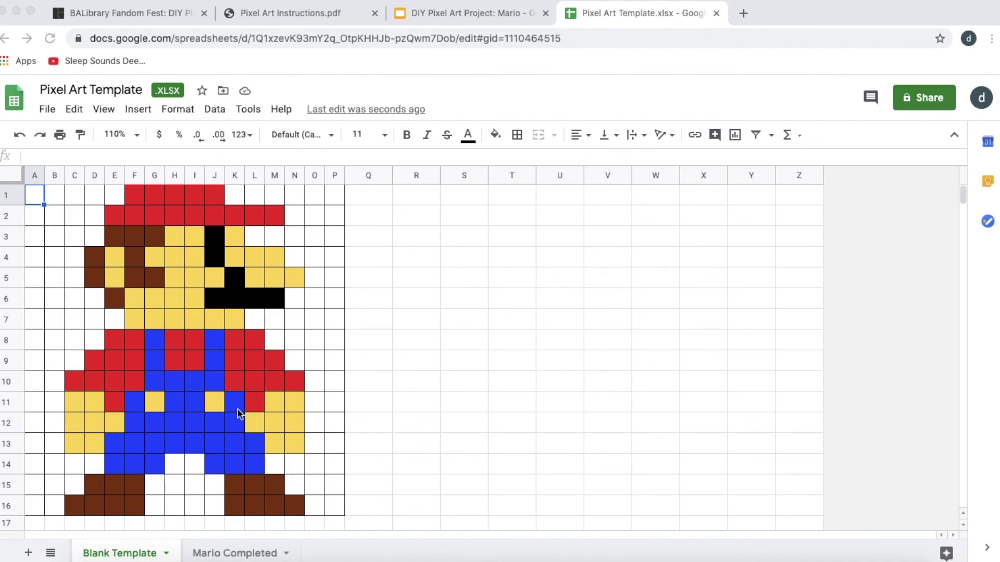
left_click(229, 555)
left_click(230, 555)
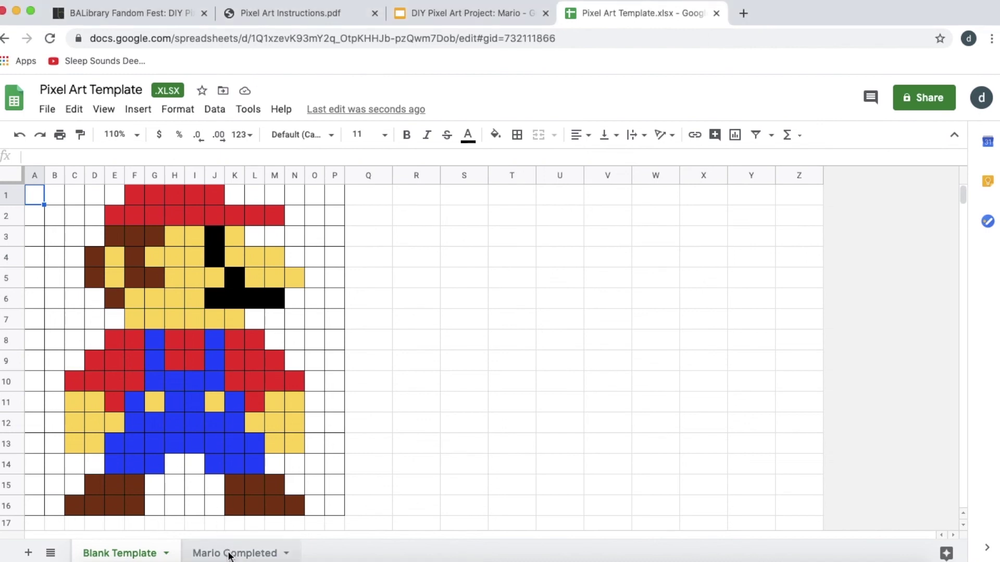
left_click(148, 555)
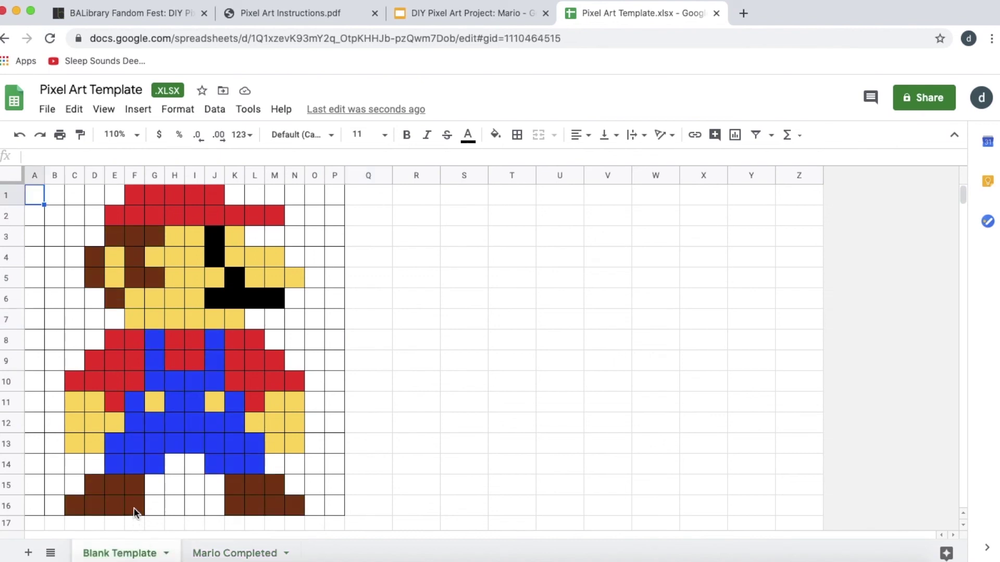
Preview the print layout of the current sheet with its gridded drawing, and return to the sheet without printing
left_click(54, 113)
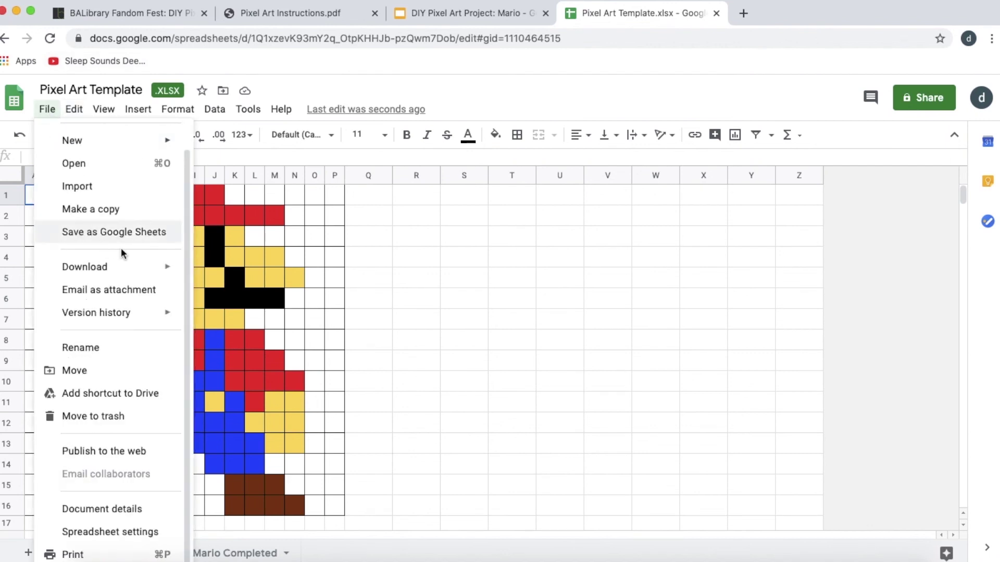
left_click(78, 555)
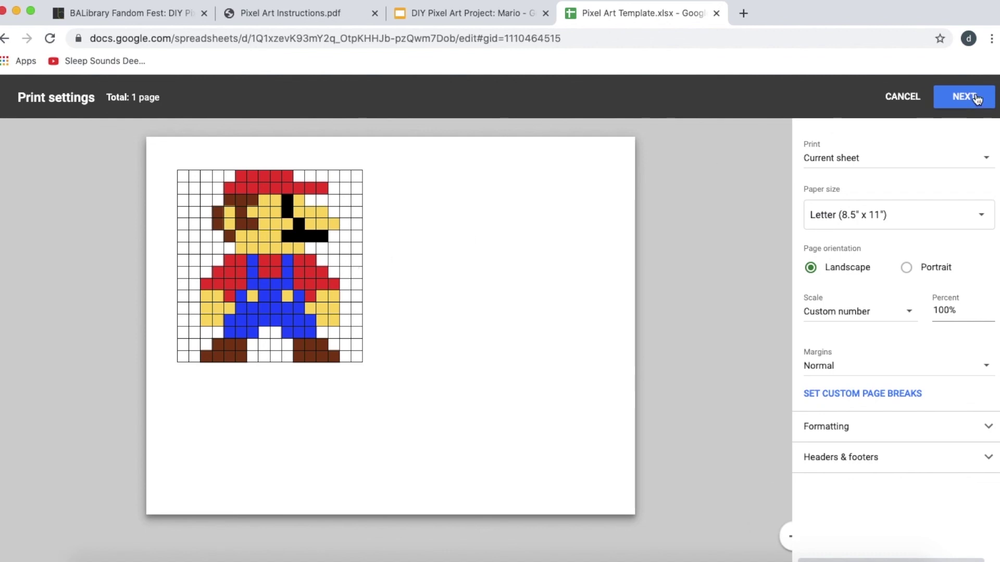
left_click(909, 105)
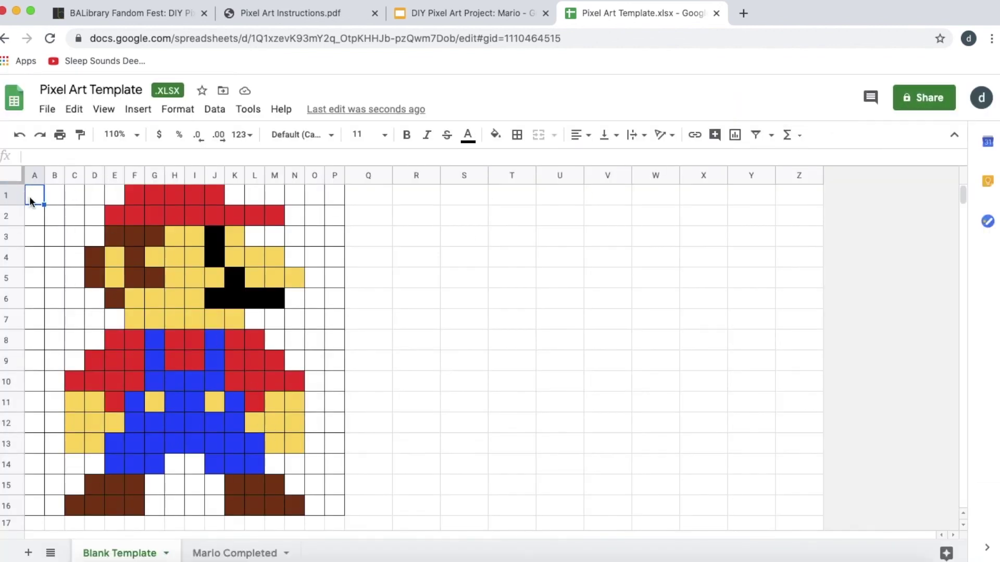
Remove all cell borders from the range A1 to P16
left_click_drag(33, 196, 334, 505)
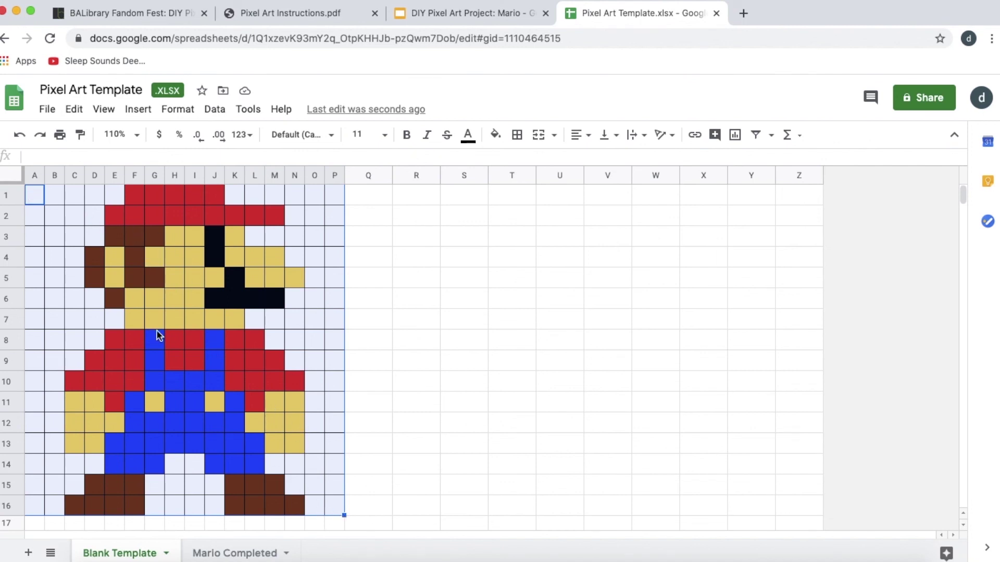
left_click(517, 137)
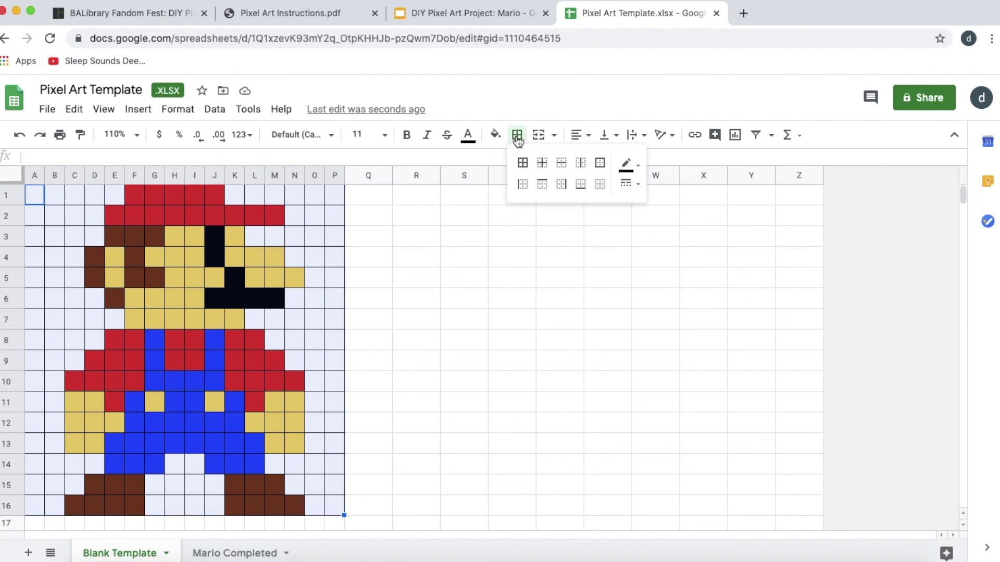
left_click(600, 185)
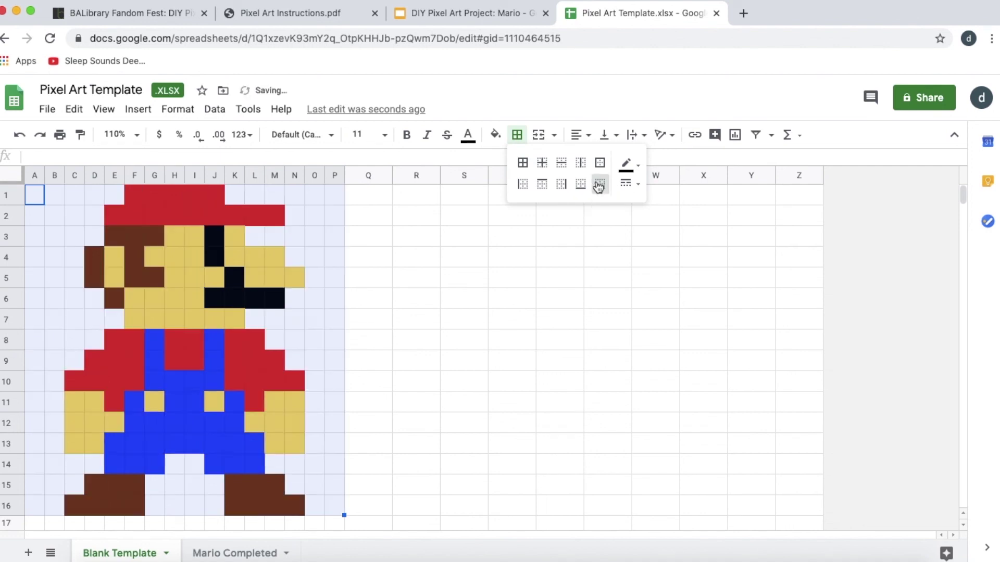
Preview the print layout of the borderless drawing and return to the sheet without printing
left_click(48, 111)
left_click(70, 555)
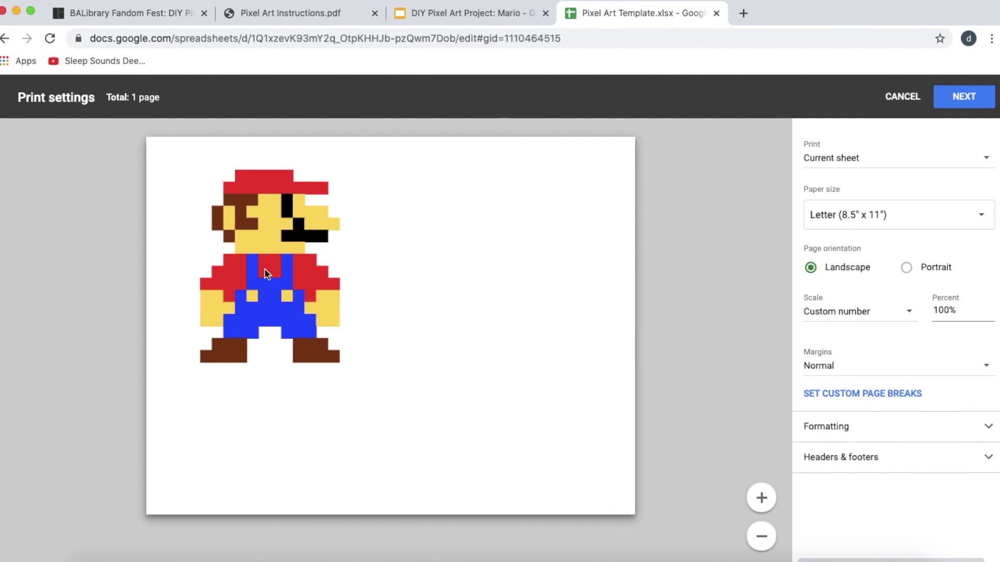
left_click(904, 100)
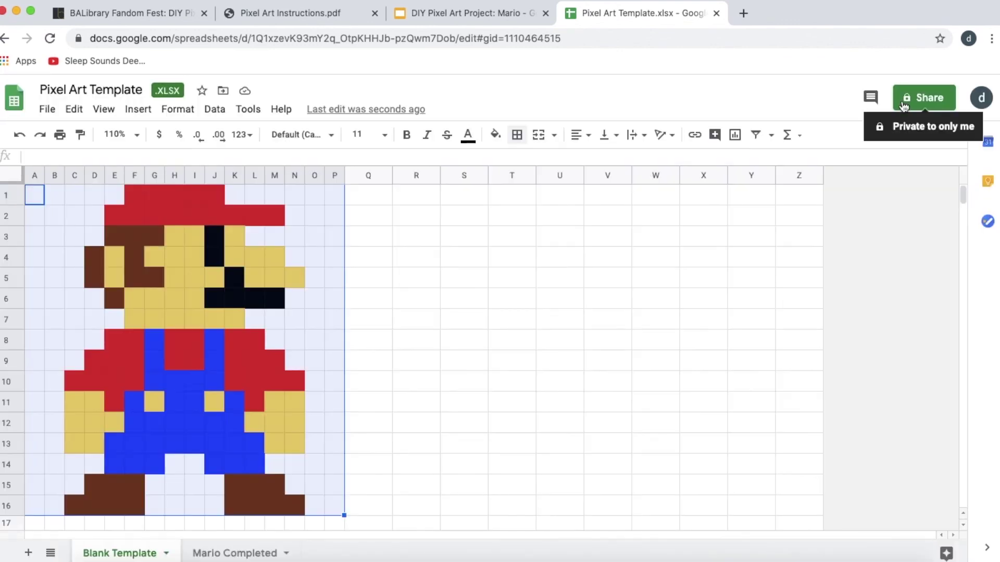